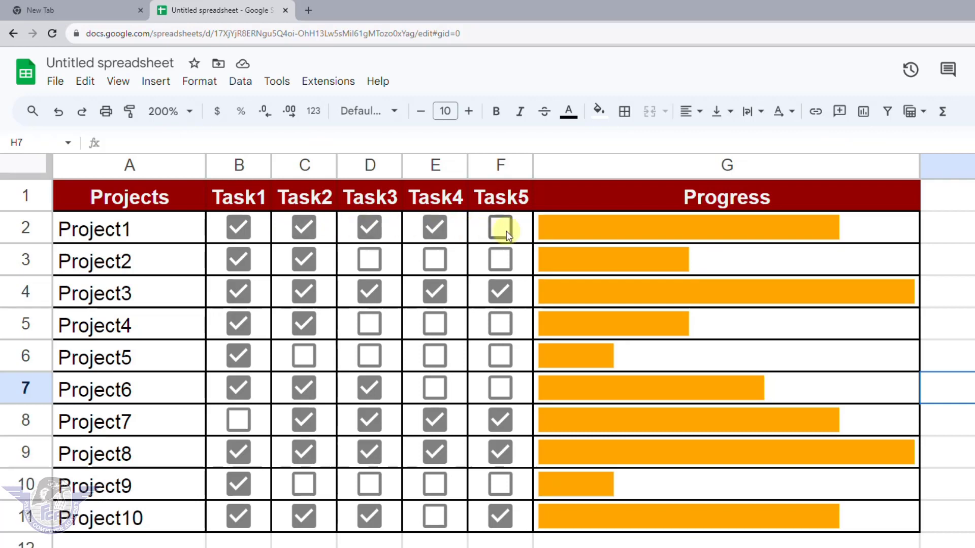
Change Project2's task checkboxes so that only Task4 and Task5 are ticked.
left_click(243, 260)
left_click(310, 260)
left_click(367, 263)
left_click(434, 260)
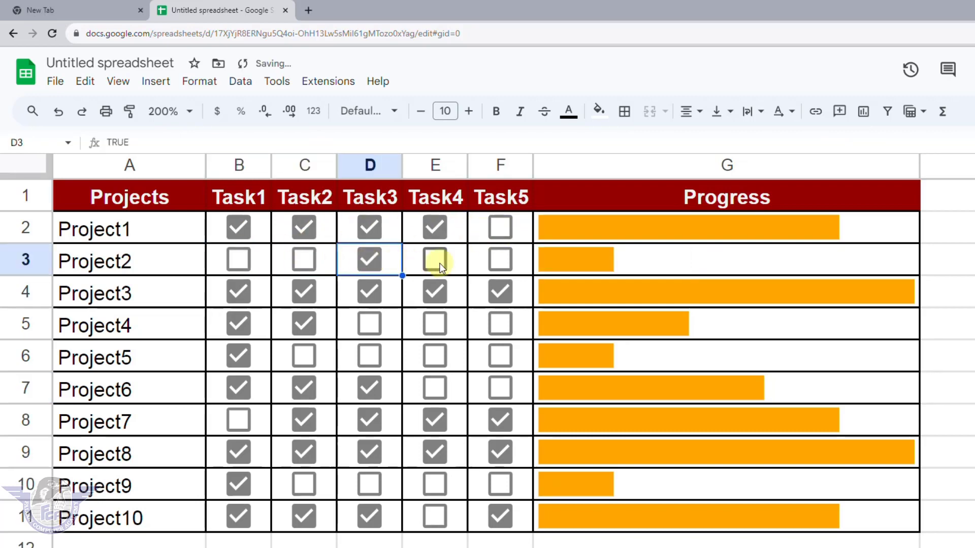
left_click(499, 260)
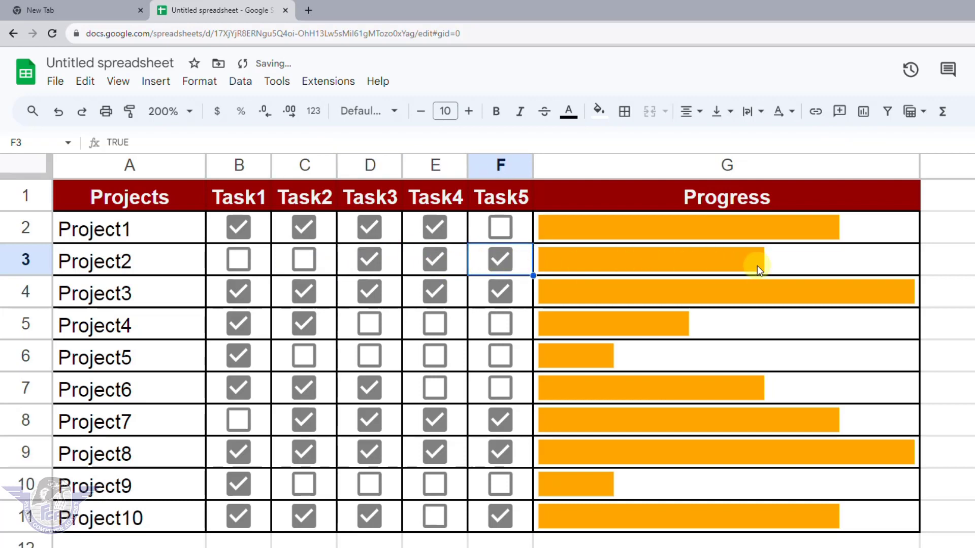
left_click(371, 261)
Toggle Project4's checkboxes from Task2 to Task5, ending with only Task1, Task2 and Task3 ticked.
left_click(375, 329)
left_click(429, 323)
left_click(500, 327)
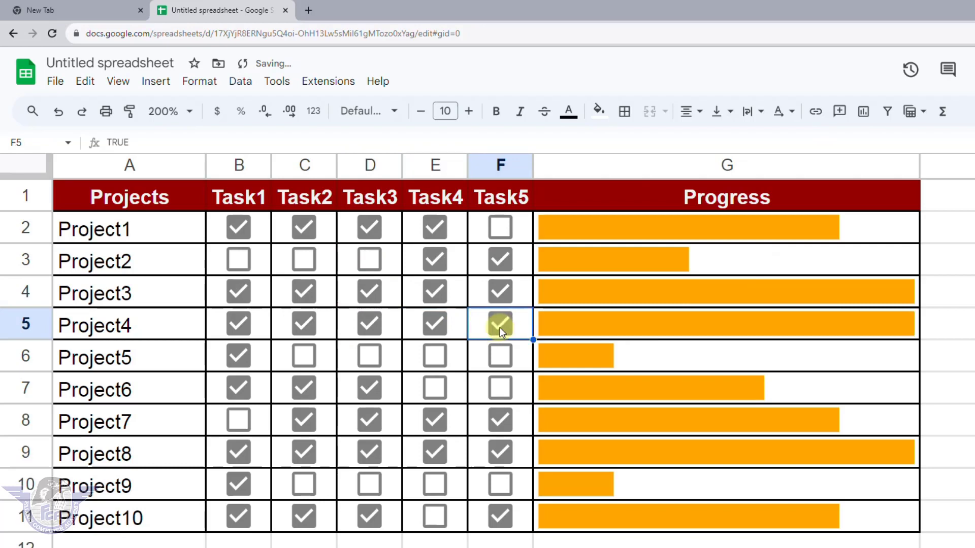
left_click(495, 326)
left_click(444, 325)
left_click(375, 325)
left_click(311, 324)
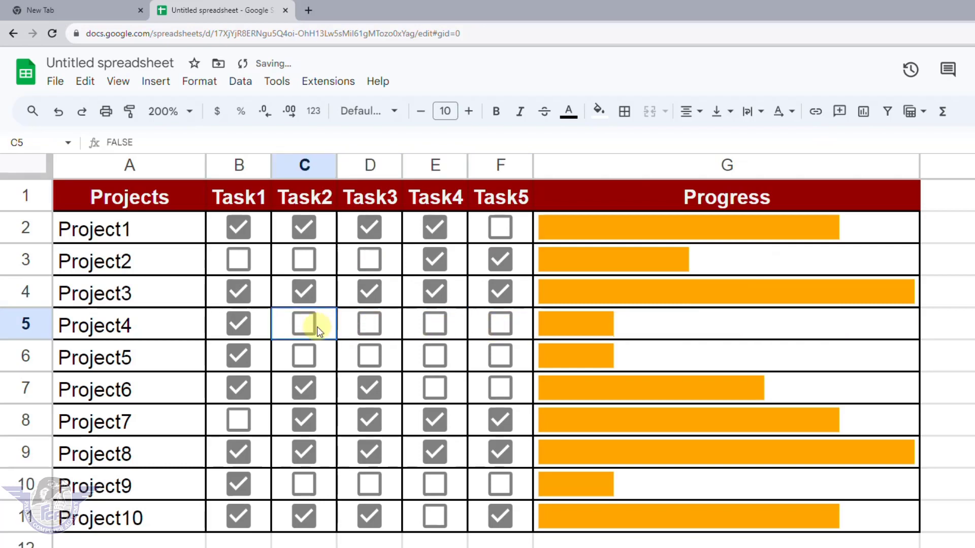
left_click(332, 322)
left_click(367, 322)
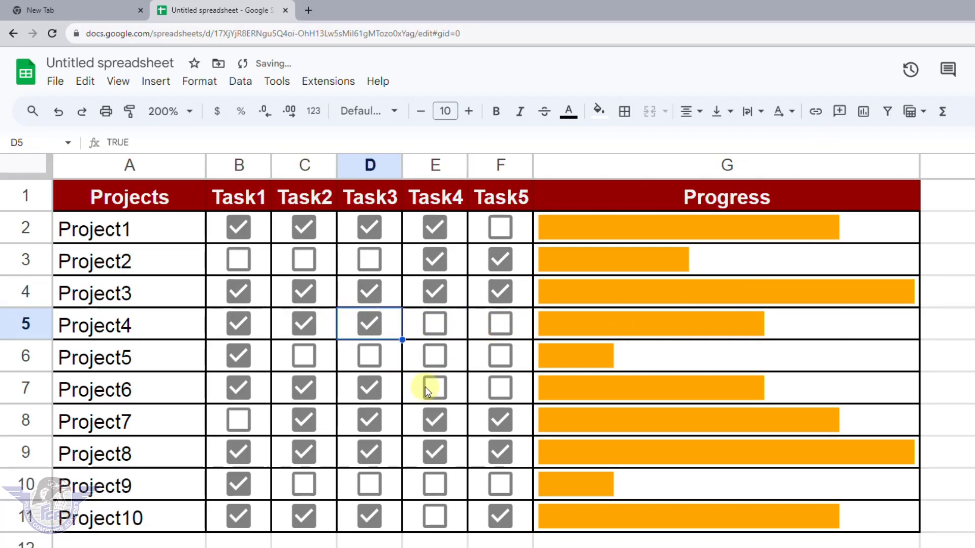
Untick Task4 for Project7 and Task5 for Project8, and toggle Project8's Task4 checkbox.
left_click(435, 421)
left_click(432, 451)
left_click(493, 450)
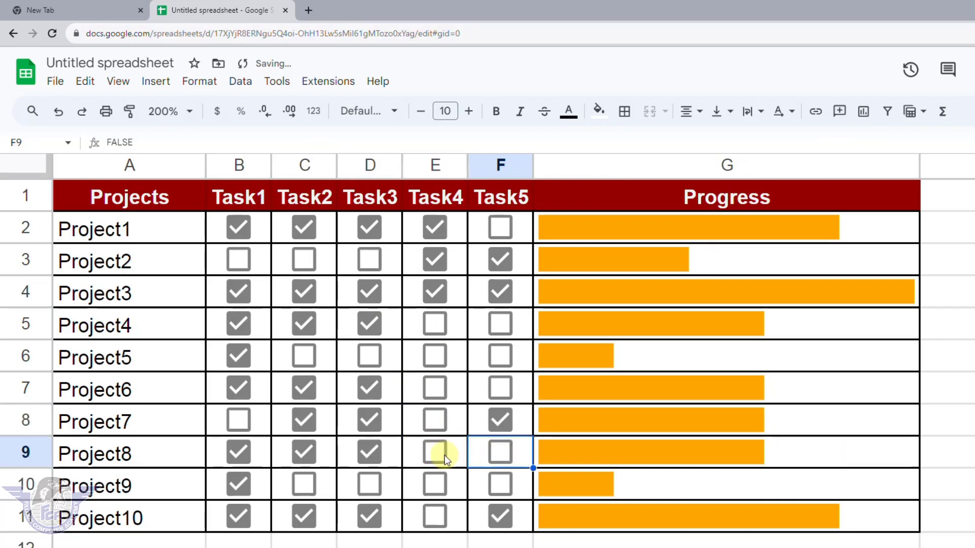
left_click(442, 453)
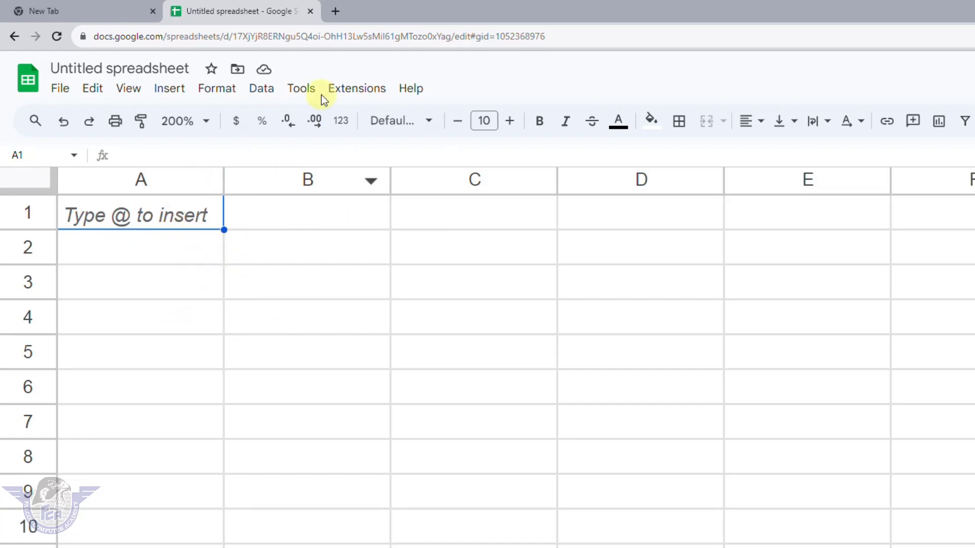
Open the Google home page in a new browser tab.
left_click(335, 11)
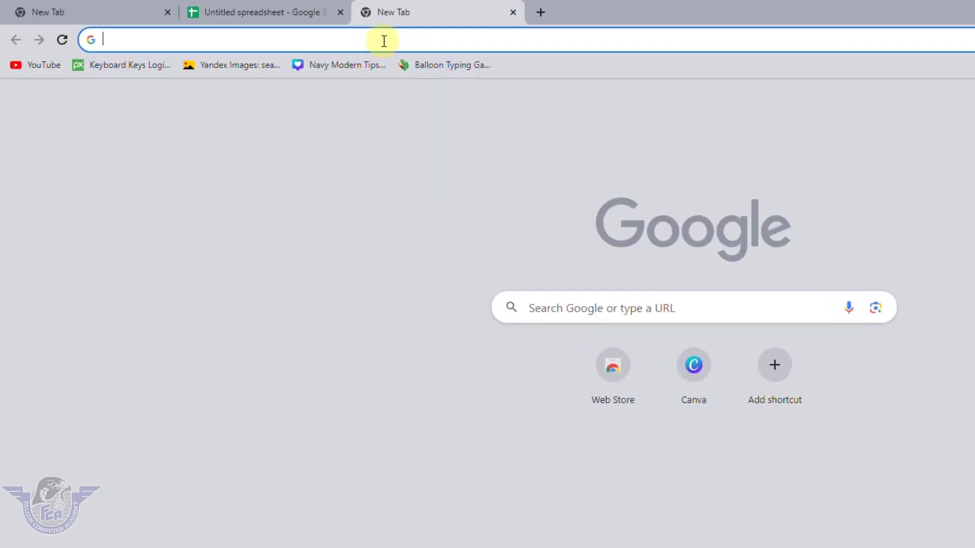
left_click(338, 35)
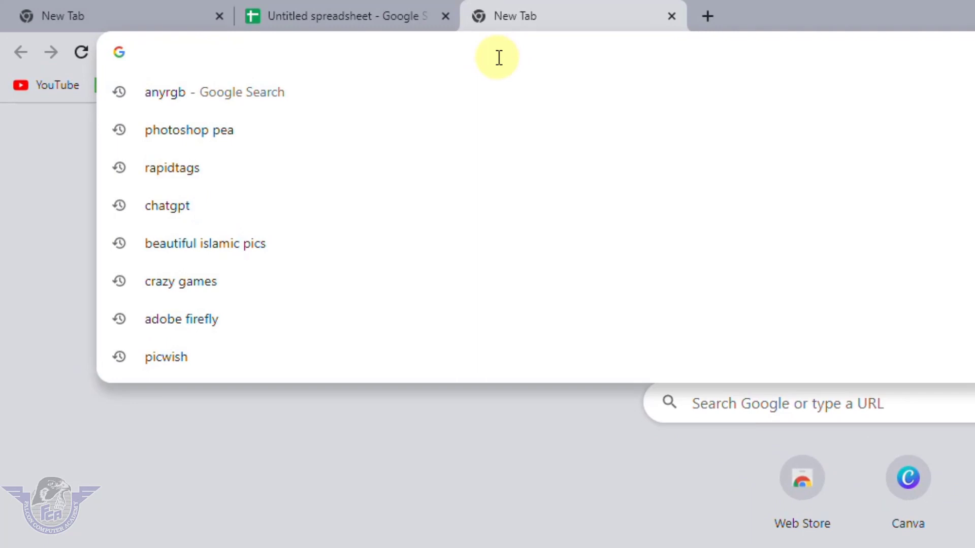
type("google")
key("Return")
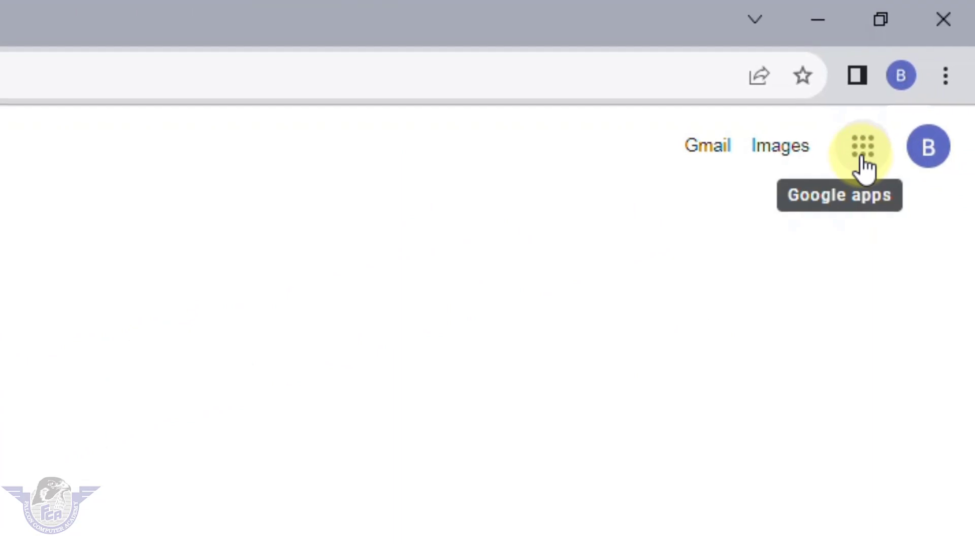
Create a blank spreadsheet in Google Sheets and set its zoom to 200%.
left_click(860, 162)
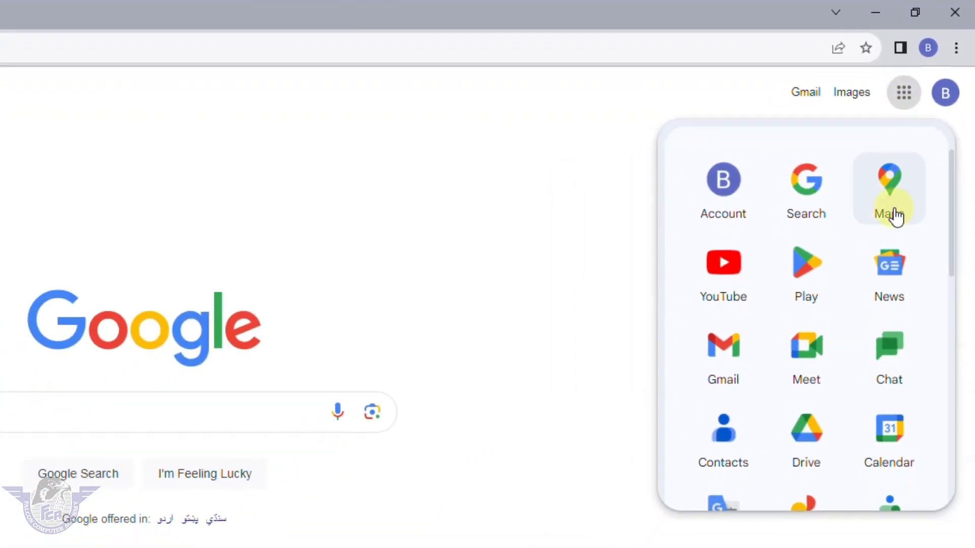
scroll(835, 392, "down", 4)
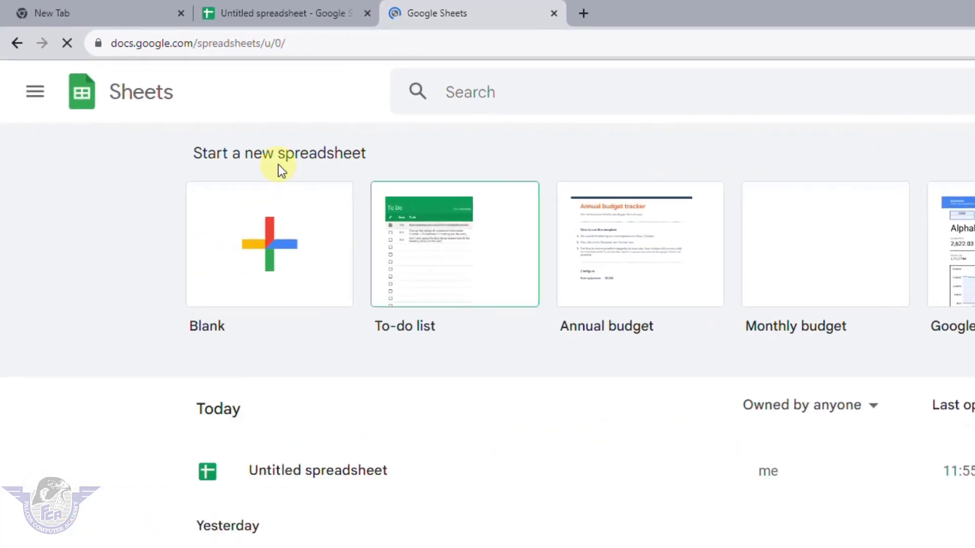
left_click(248, 250)
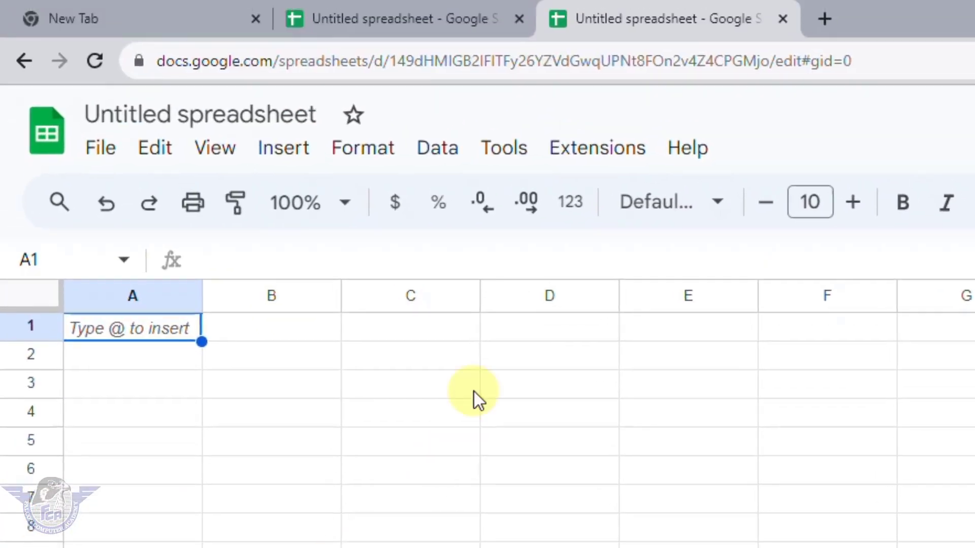
left_click(347, 208)
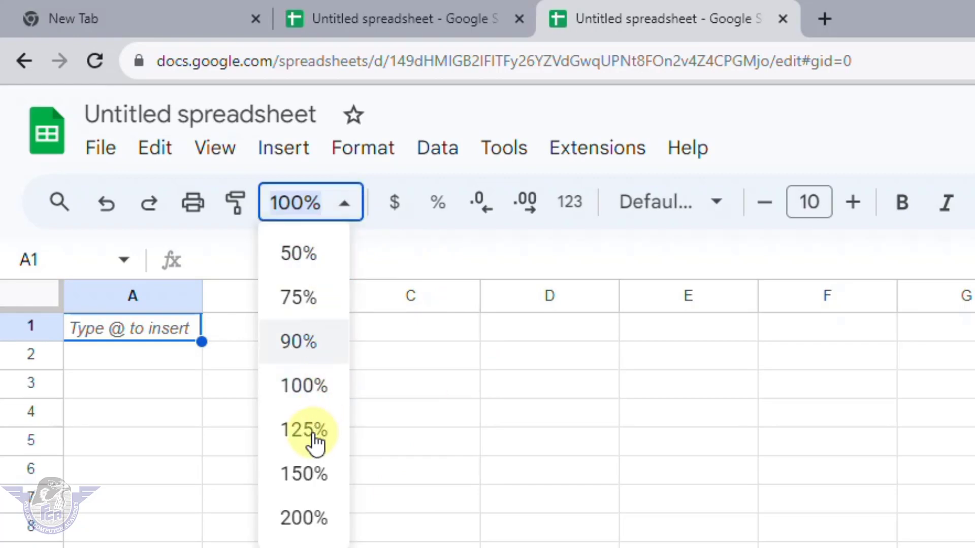
left_click(303, 519)
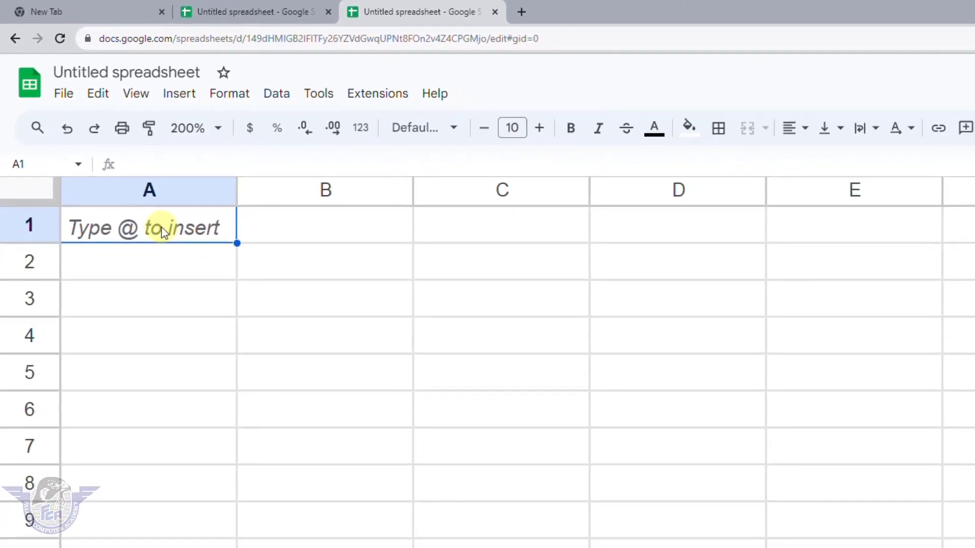
Enter the headings Projects in A1 and Task1 in B1.
type("Projects")
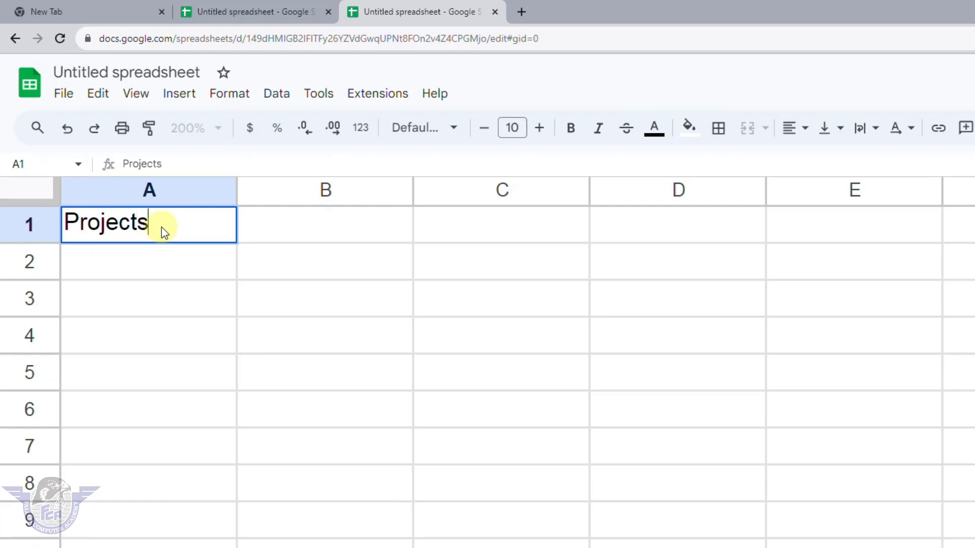
key("Tab")
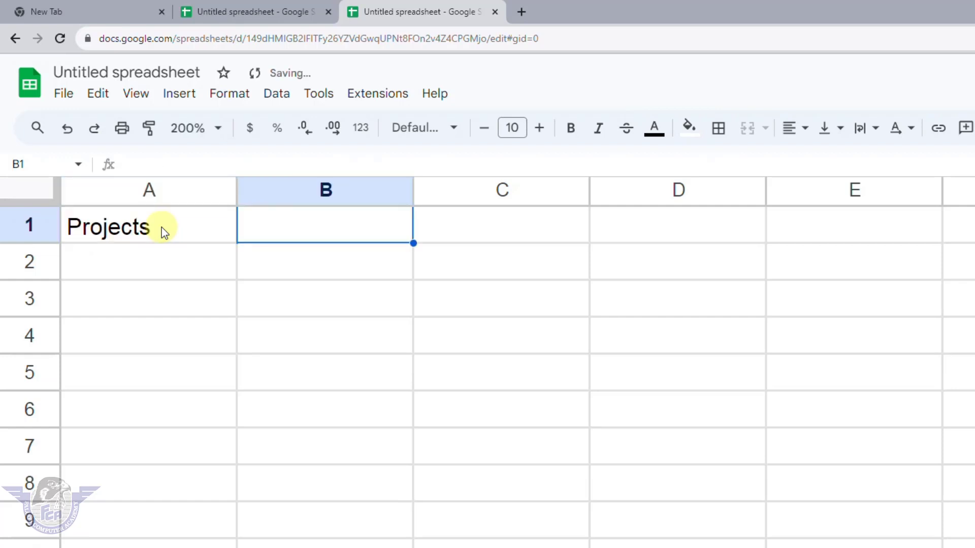
type("Task1")
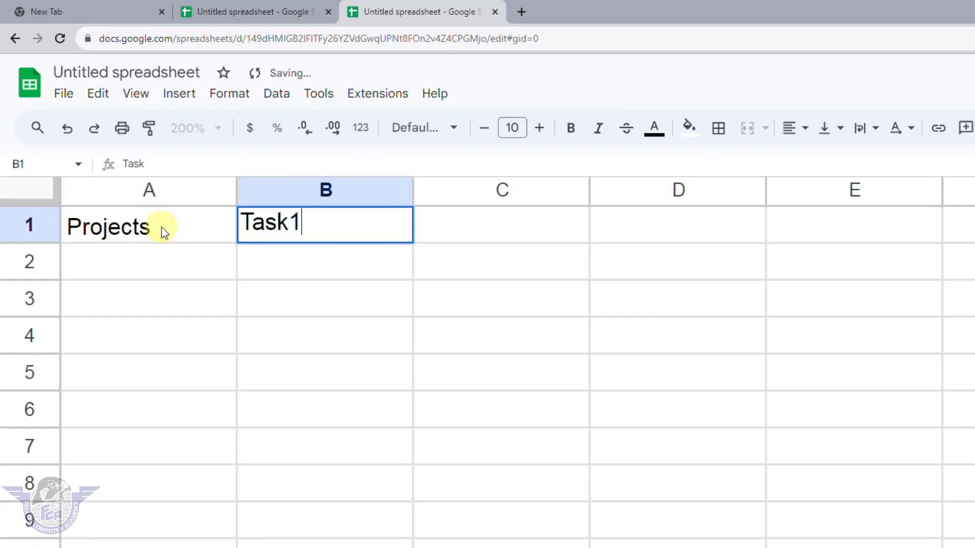
left_click(400, 270)
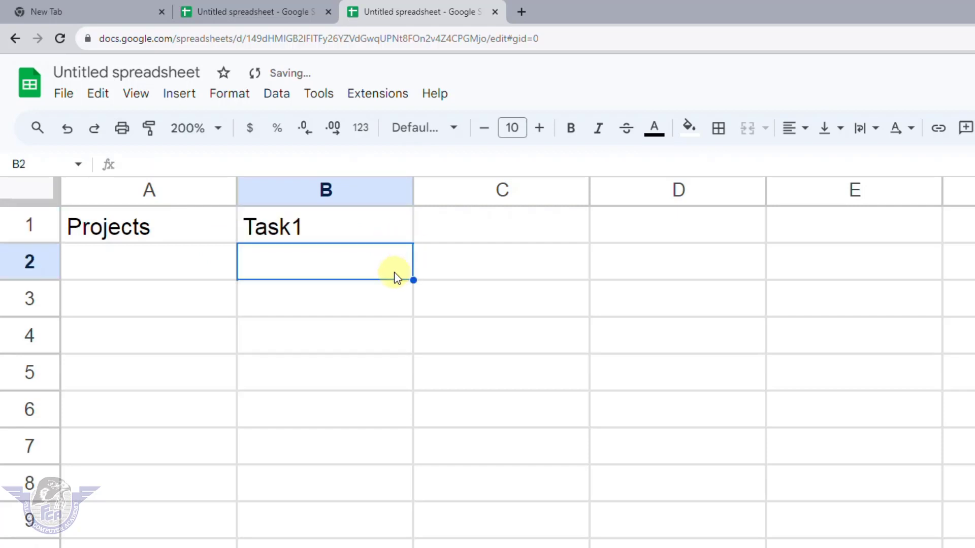
Fill the Task1 heading across row 1 to F1, continuing the series up to Task5.
left_click(350, 232)
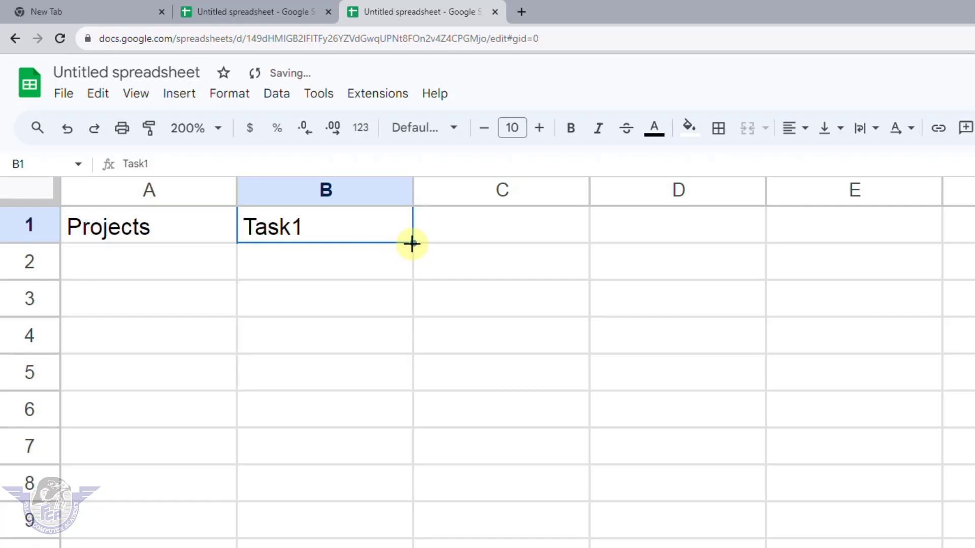
left_click_drag(413, 245, 947, 244)
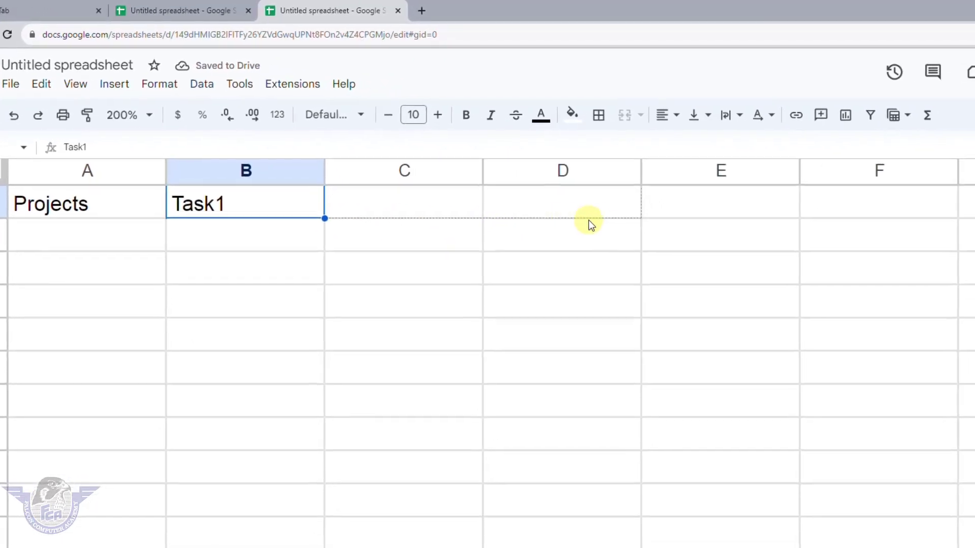
left_click_drag(803, 219, 827, 219)
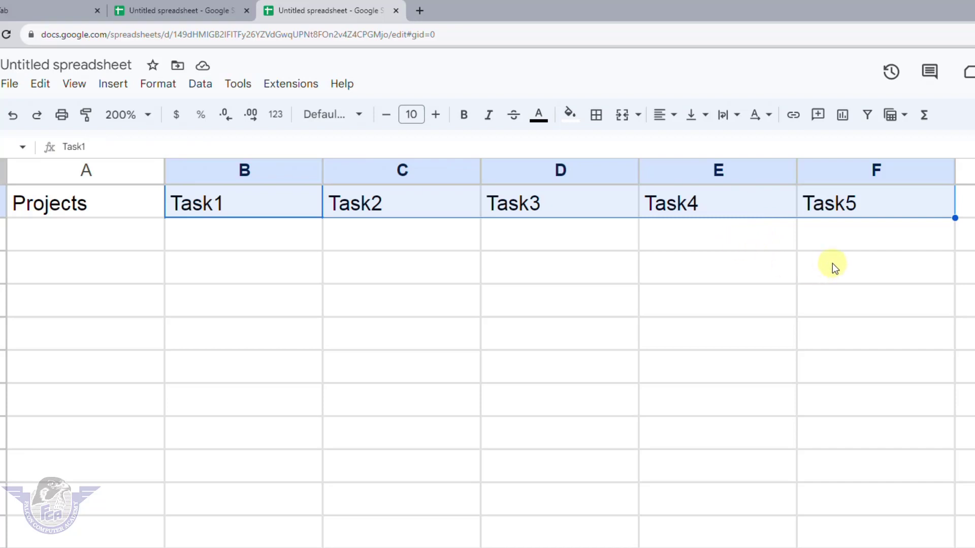
Fit the widths of columns B to F to their task headings.
left_click(844, 246)
left_click_drag(863, 175, 177, 180)
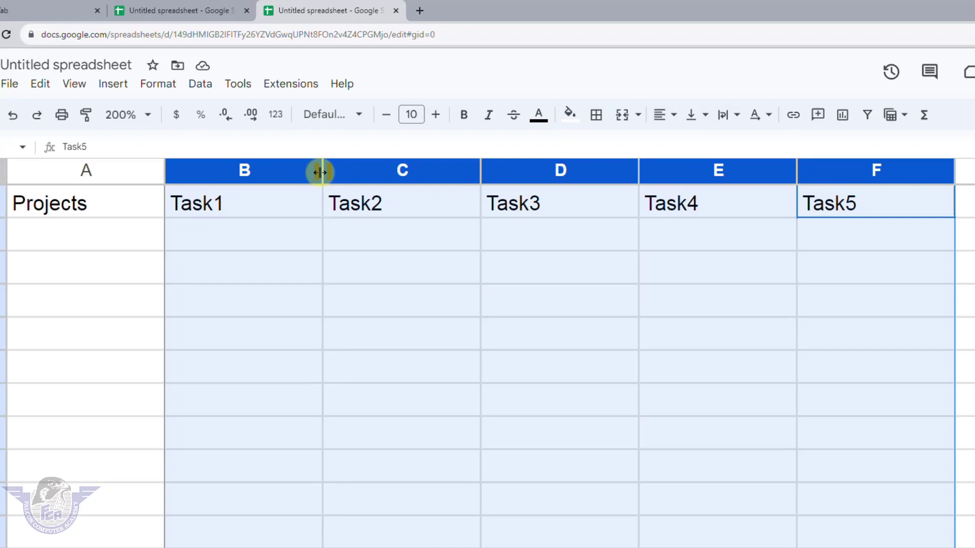
double_click(480, 176)
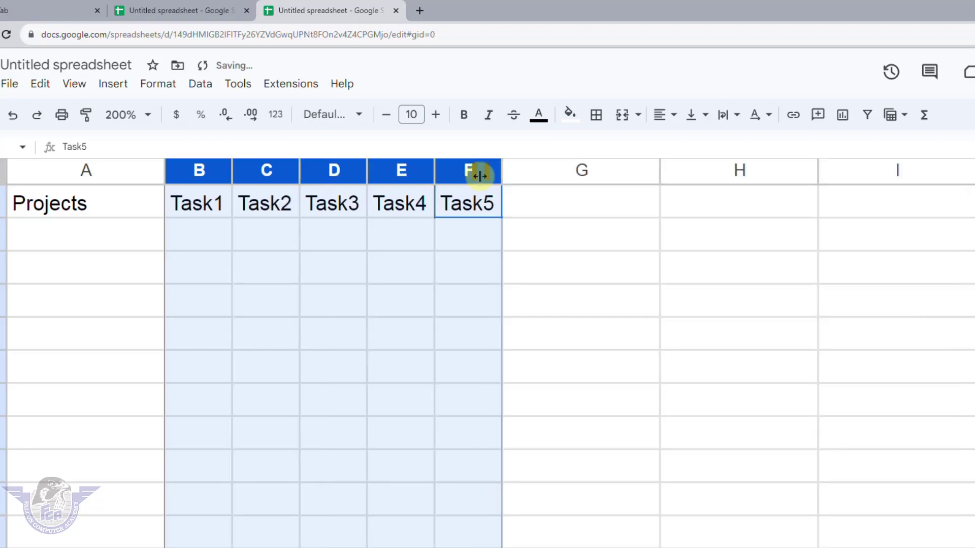
Enter the heading Progress in G1 and widen column A slightly.
left_click(565, 200)
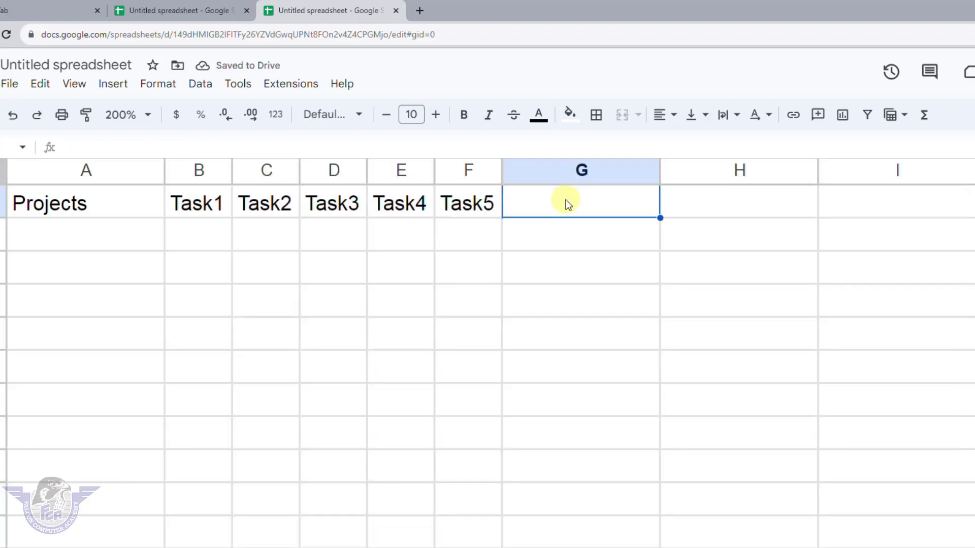
type("Pro")
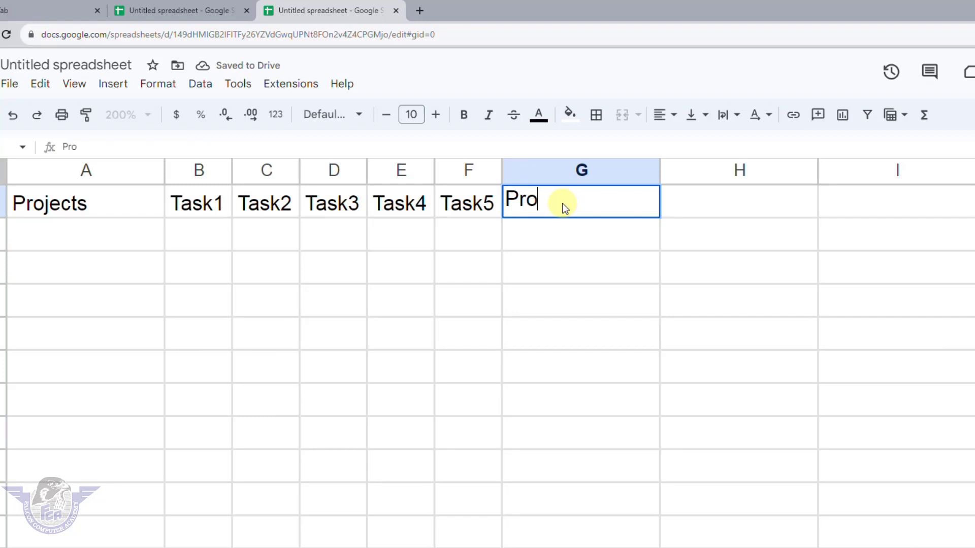
type("gress")
key("Return")
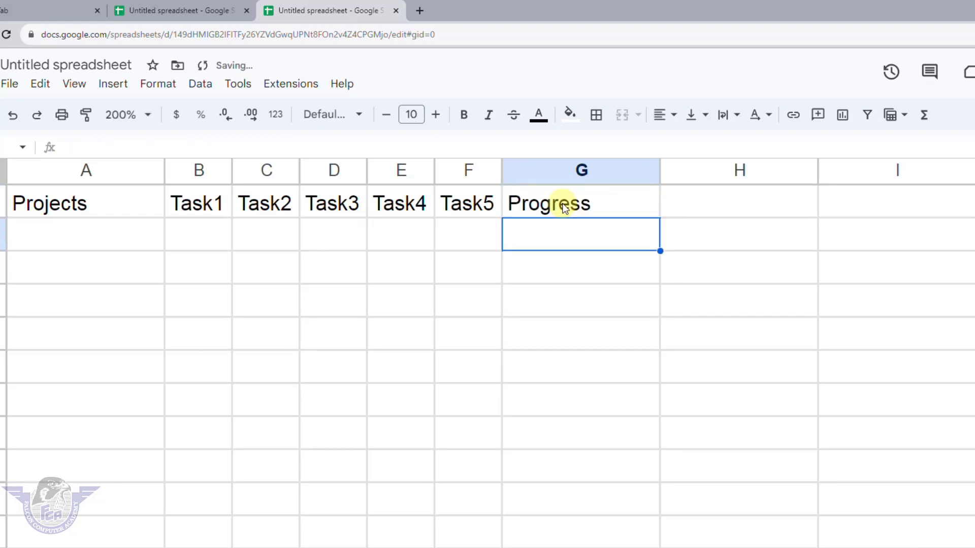
left_click_drag(165, 170, 197, 170)
Enter Project1 in A2 and fill the series down to Project10 in A11.
left_click(132, 237)
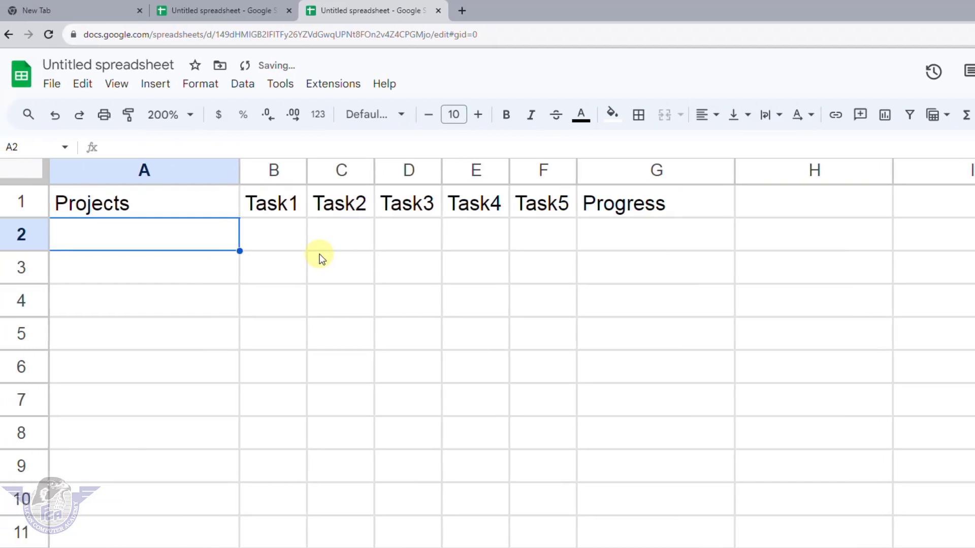
type("Project")
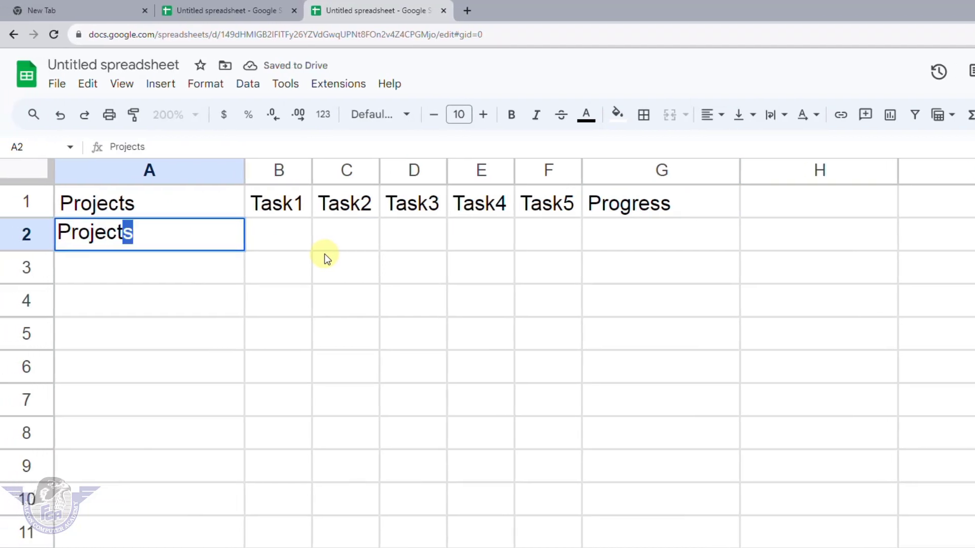
type("1")
left_click(212, 270)
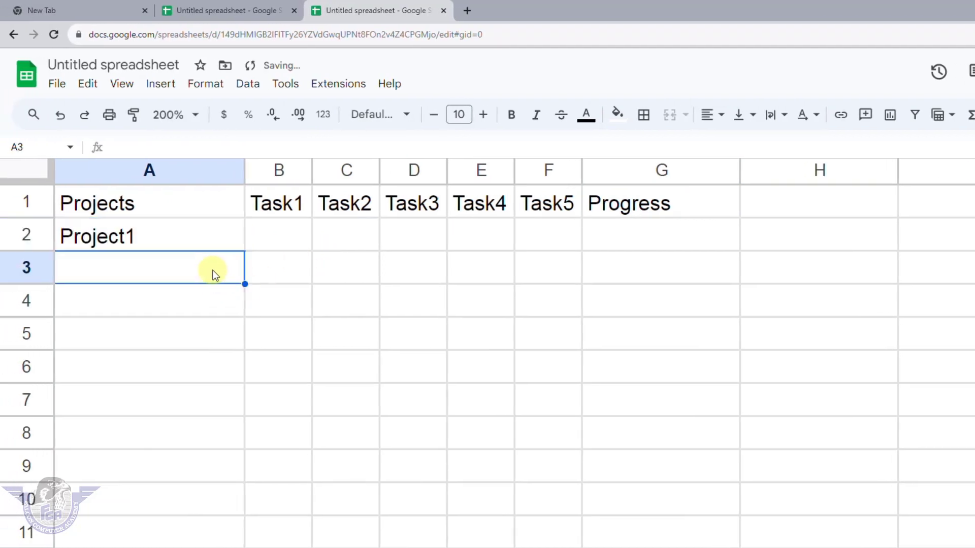
left_click(199, 240)
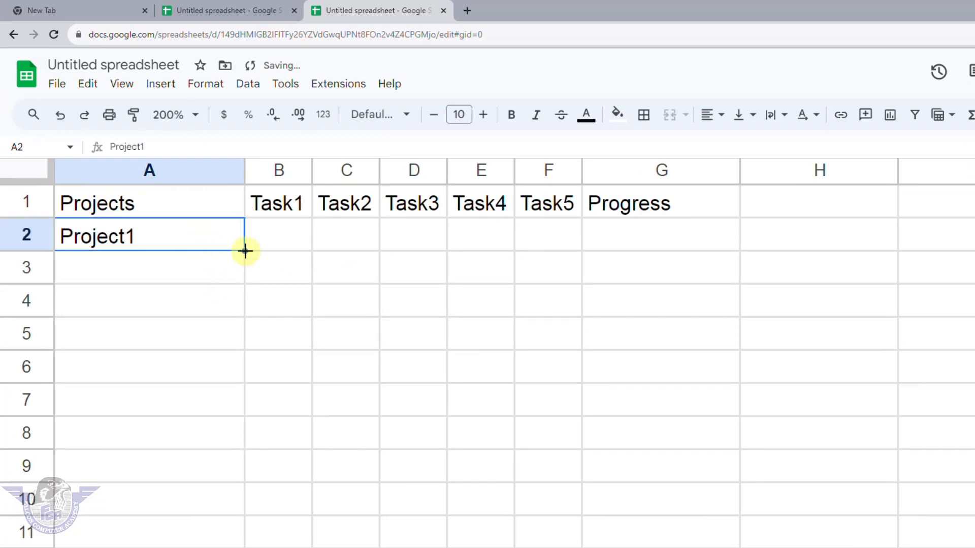
left_click_drag(245, 262, 245, 540)
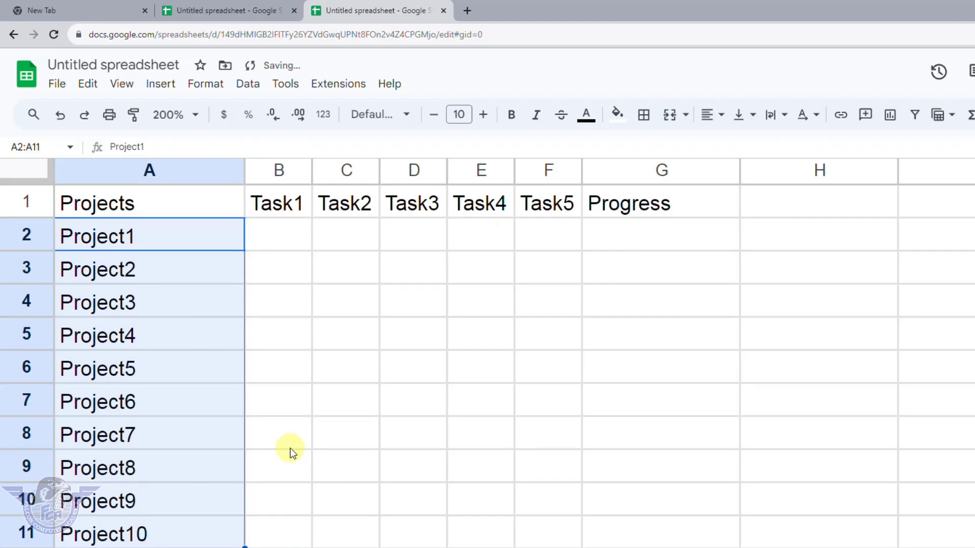
Insert checkboxes in B2:F11 for all five tasks of the ten projects.
left_click(274, 238)
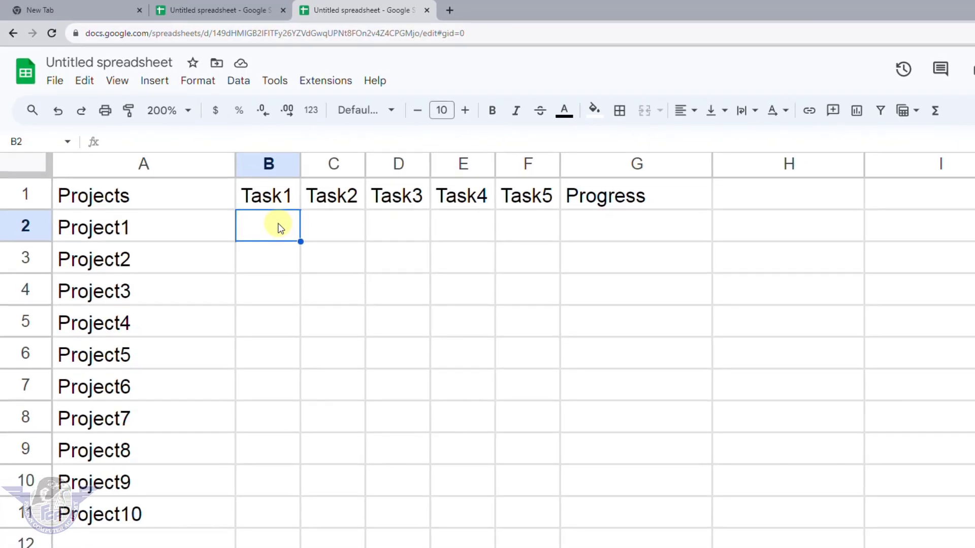
left_click_drag(281, 228, 504, 507)
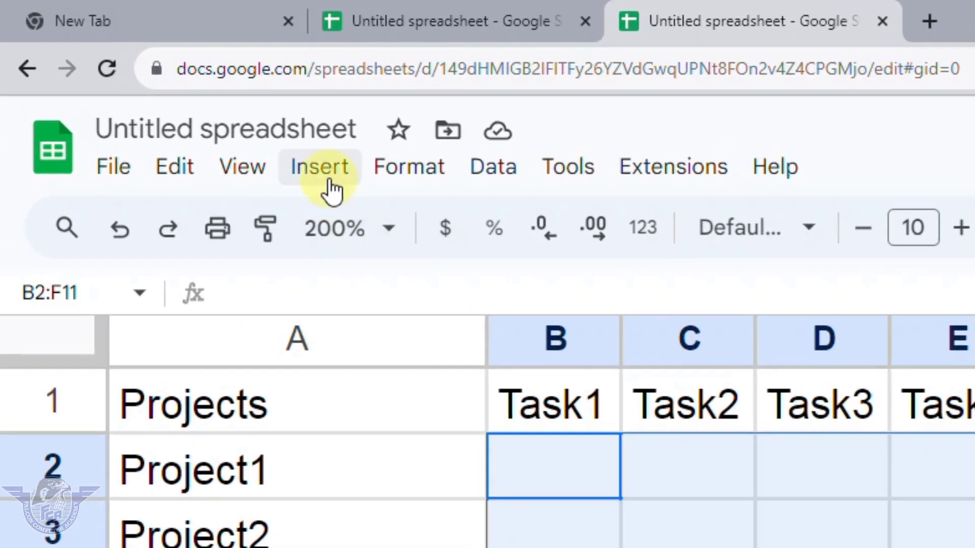
left_click(172, 90)
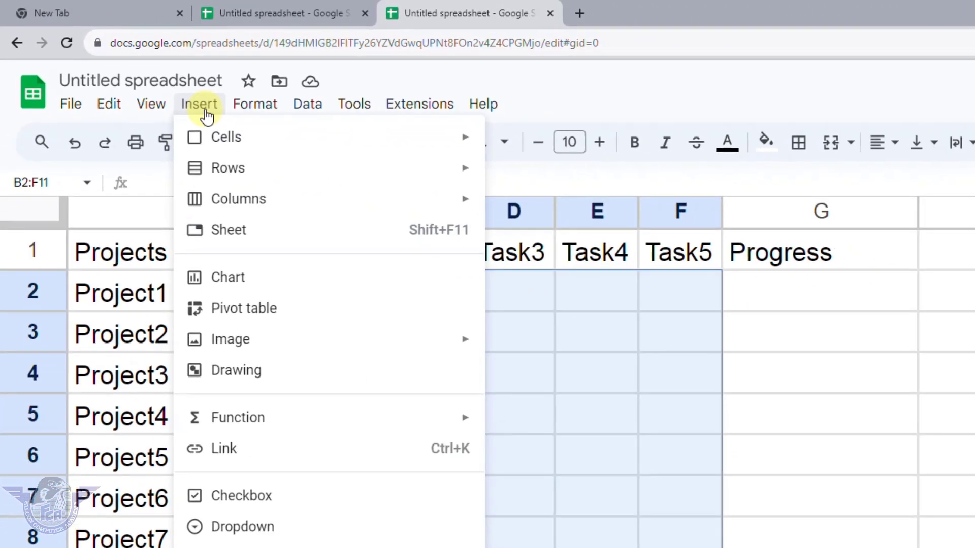
left_click(246, 504)
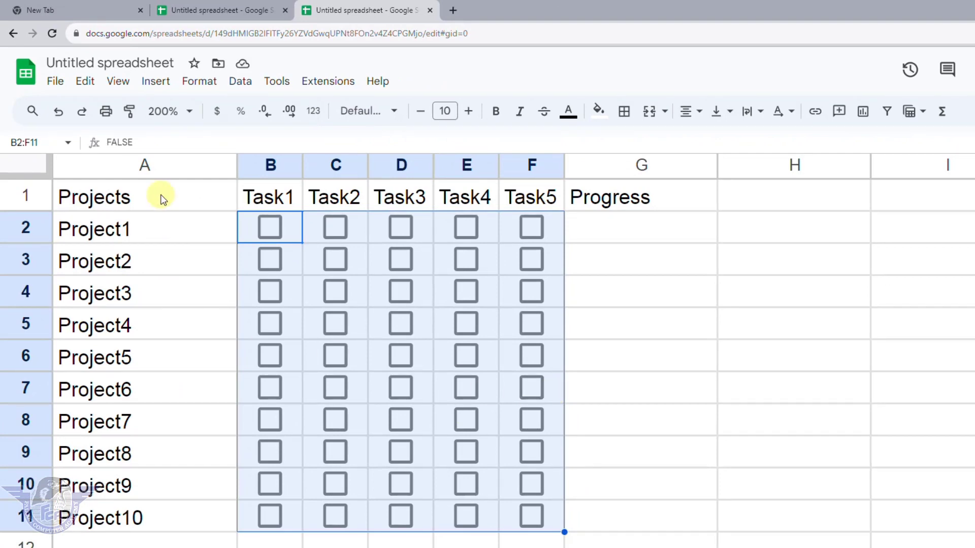
Fill the header cells A1:G1 with a strong dark blue after trying orange.
left_click_drag(163, 198, 614, 198)
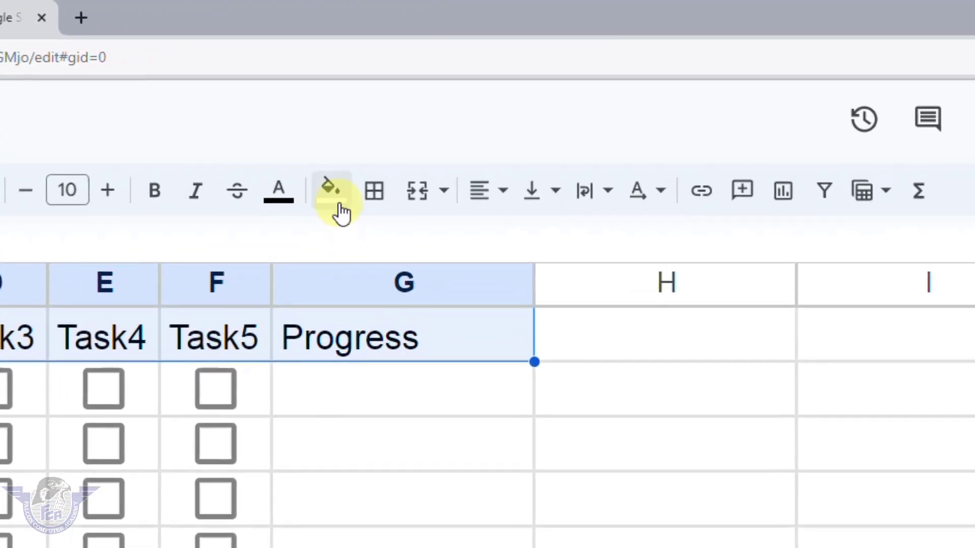
left_click(600, 114)
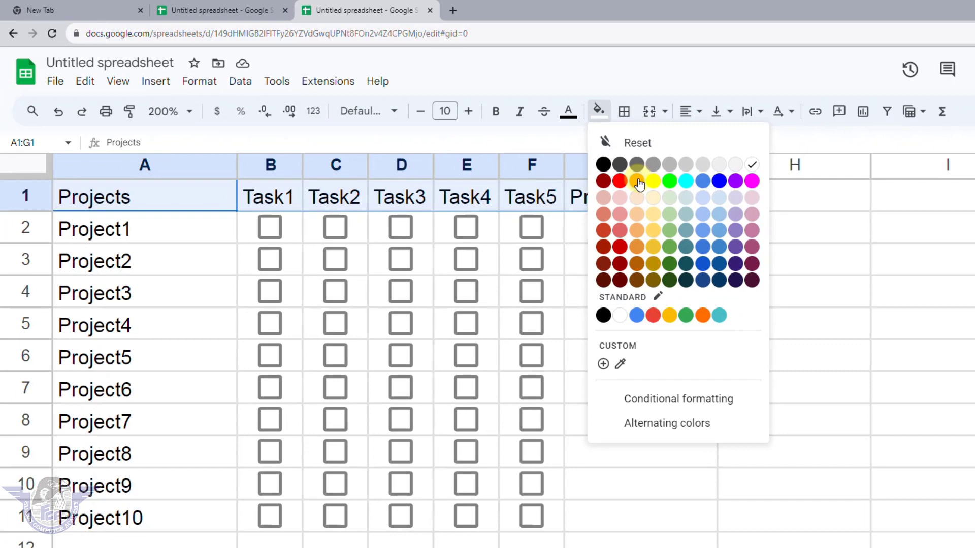
left_click(396, 309)
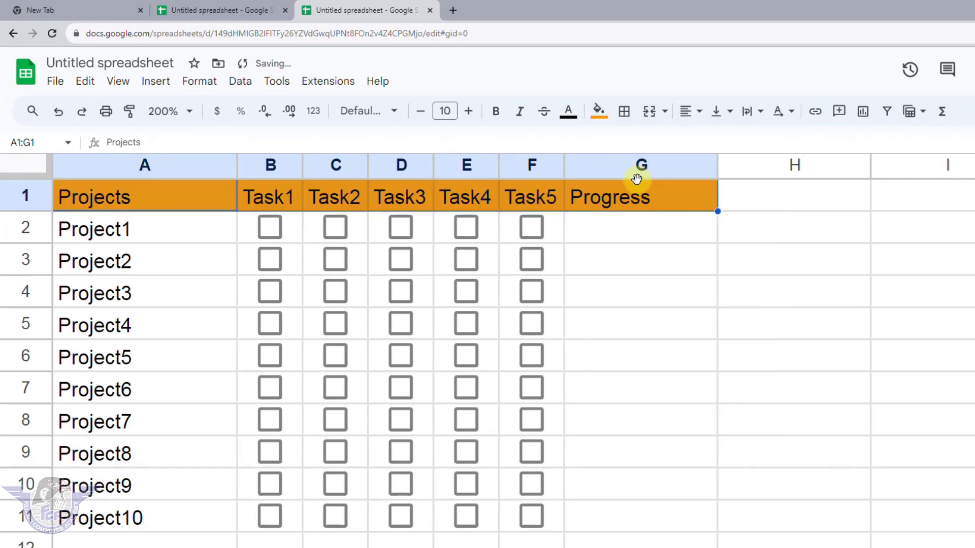
left_click(604, 117)
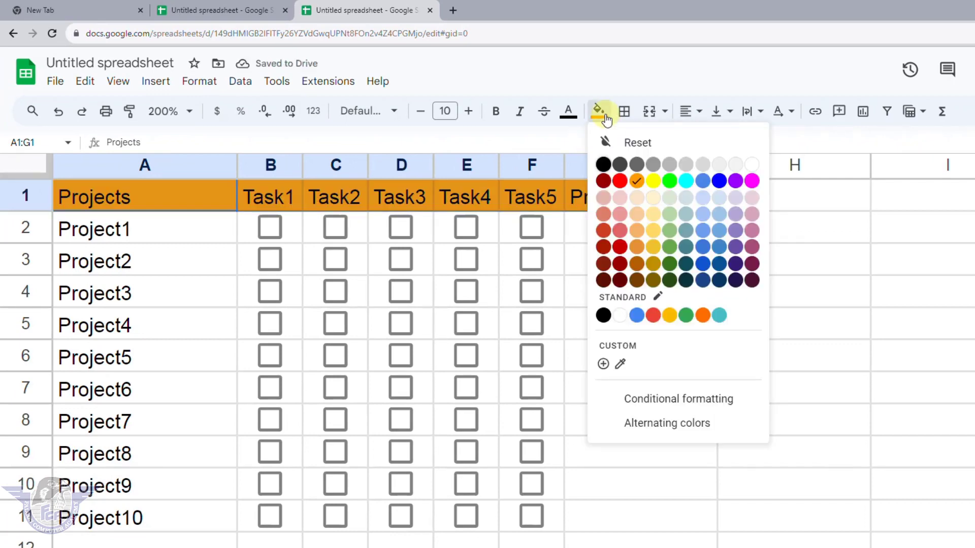
left_click(702, 262)
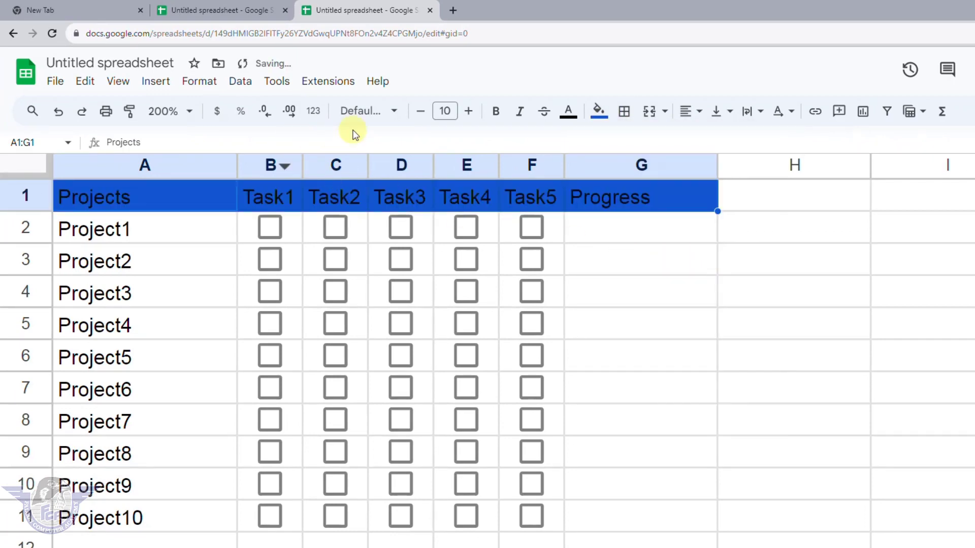
Make the header text in A1:G1 white and centre it horizontally.
left_click(568, 112)
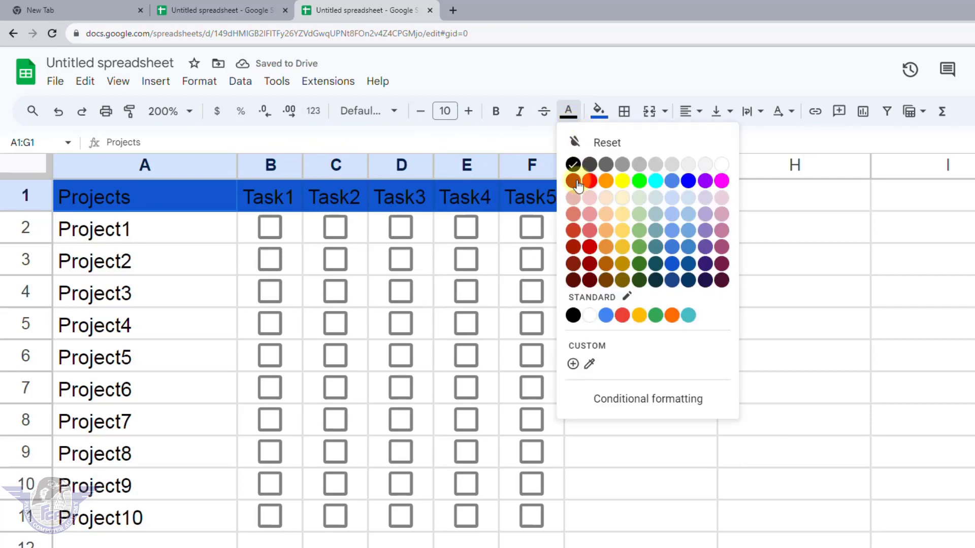
left_click(717, 161)
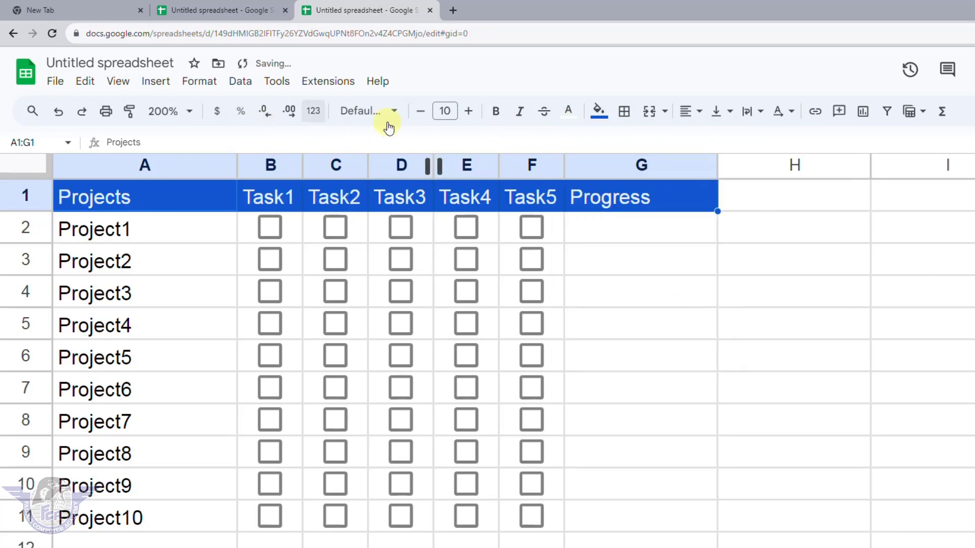
left_click(684, 113)
left_click(711, 142)
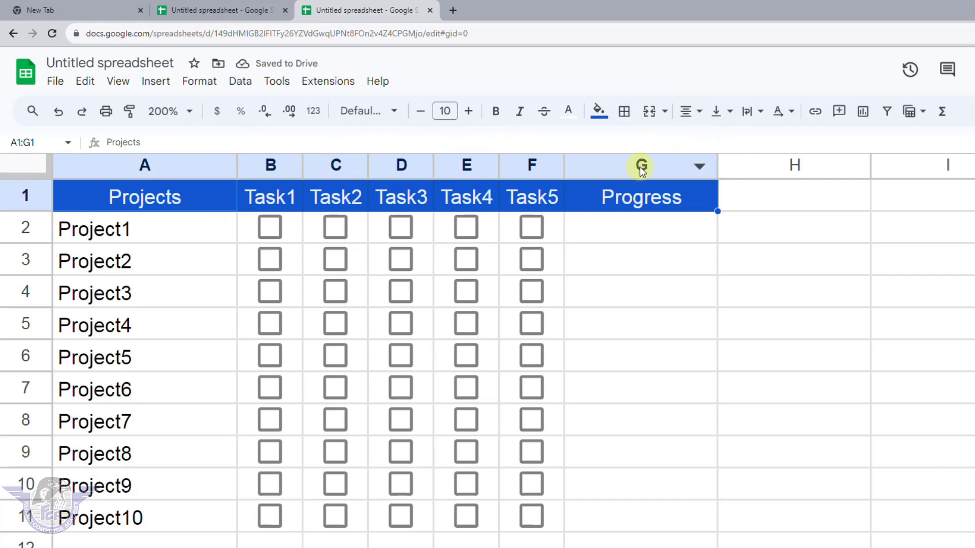
Apply all borders to the table A1:G11 and widen the Progress column G.
left_click_drag(217, 205, 638, 516)
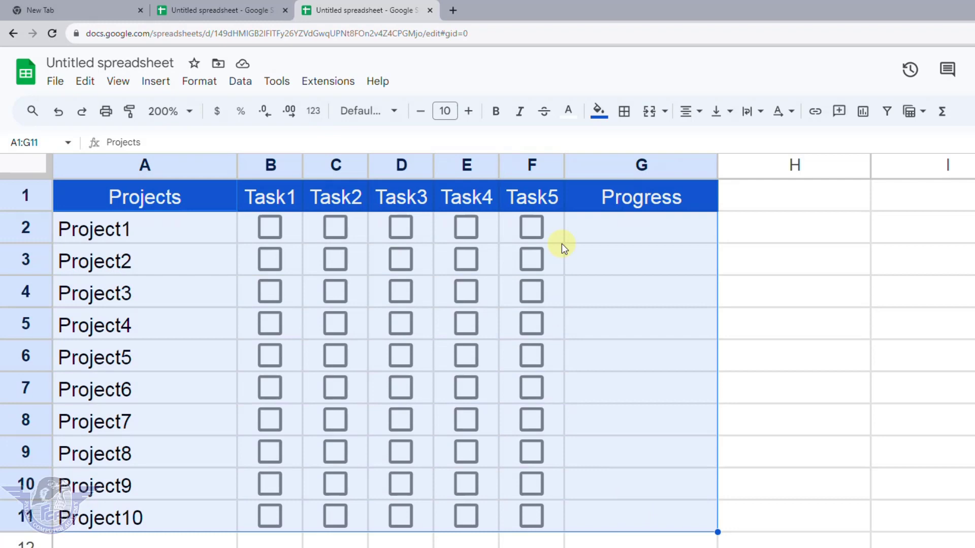
left_click(624, 112)
left_click(632, 145)
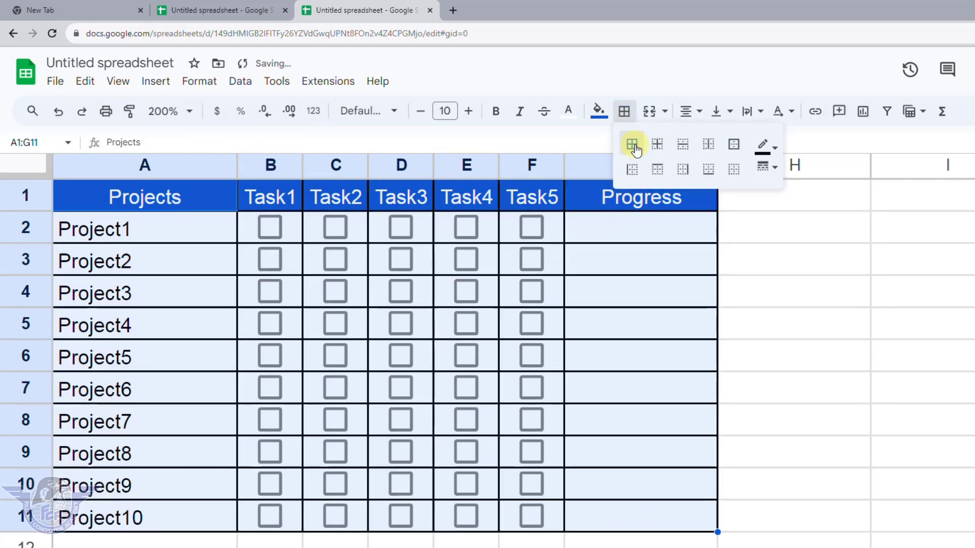
left_click(652, 229)
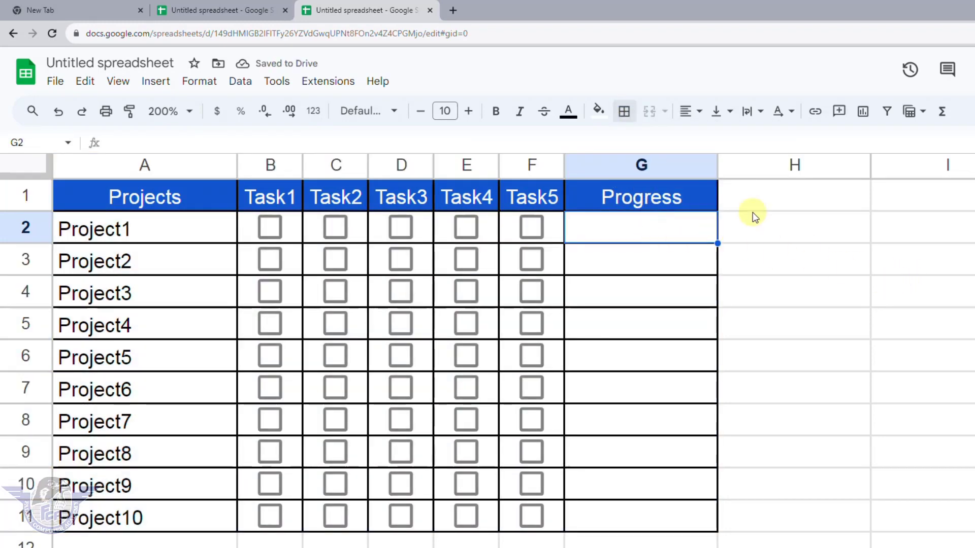
left_click_drag(717, 165, 821, 166)
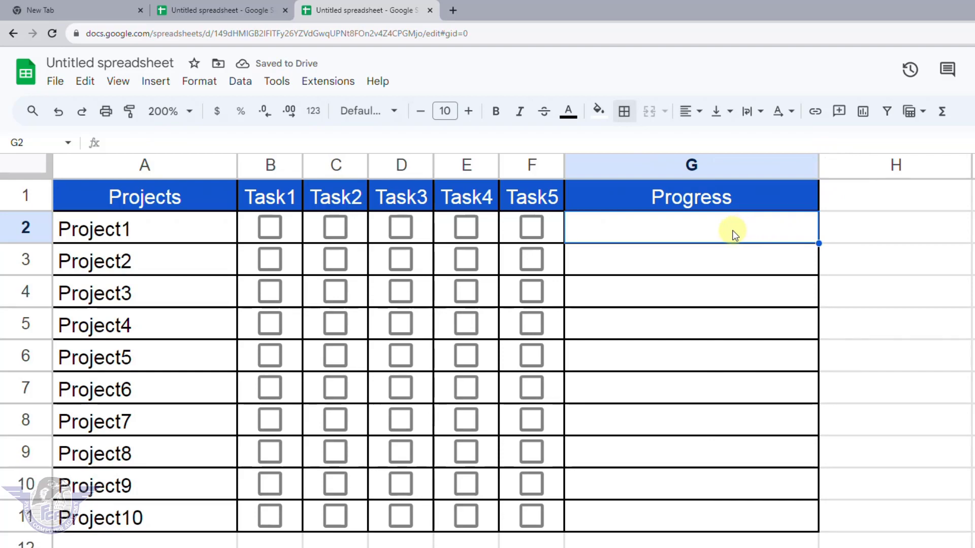
Begin a formula in G2 with =SPARKLINE(COUNTIF(B2:F2,true) to count Project1's ticked tasks.
type("=")
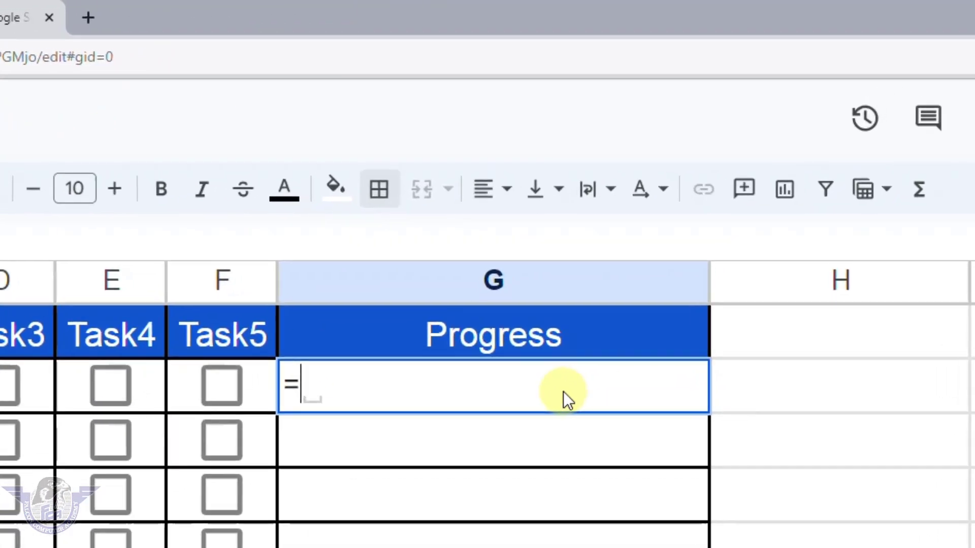
type("sparkline")
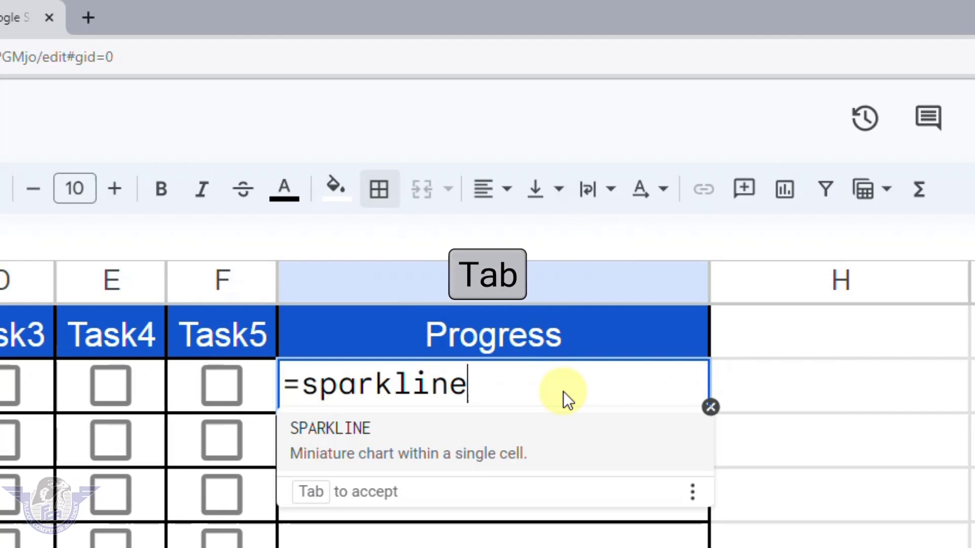
key("Tab")
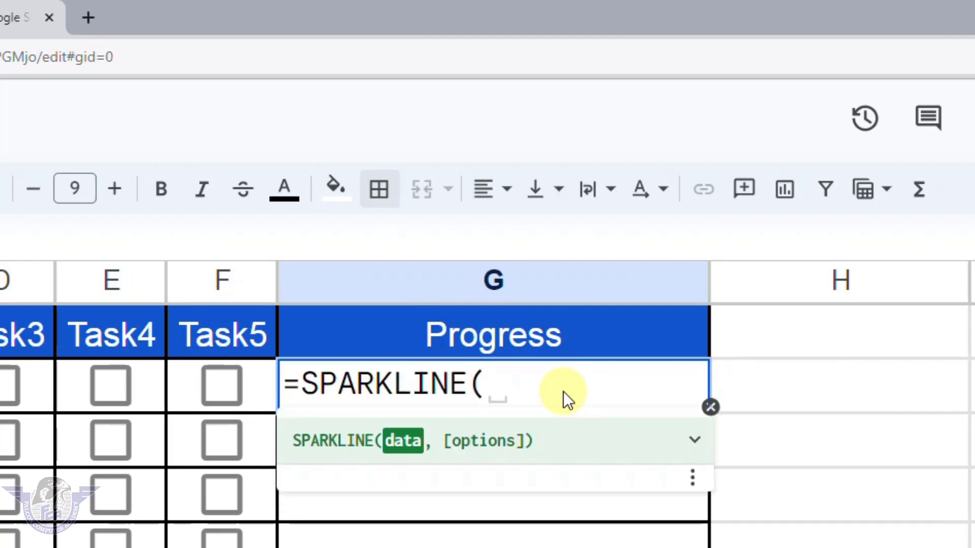
type("countif")
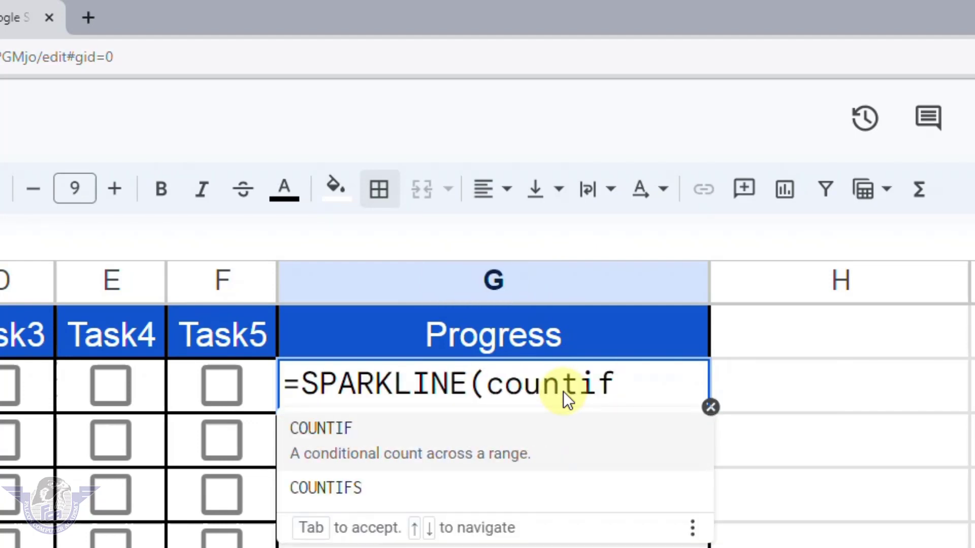
key("Tab")
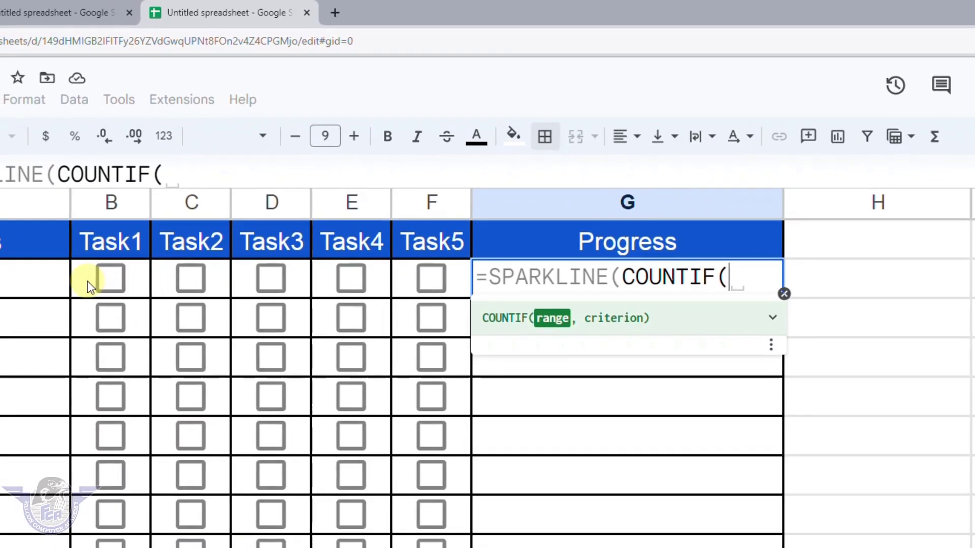
left_click_drag(88, 282, 430, 294)
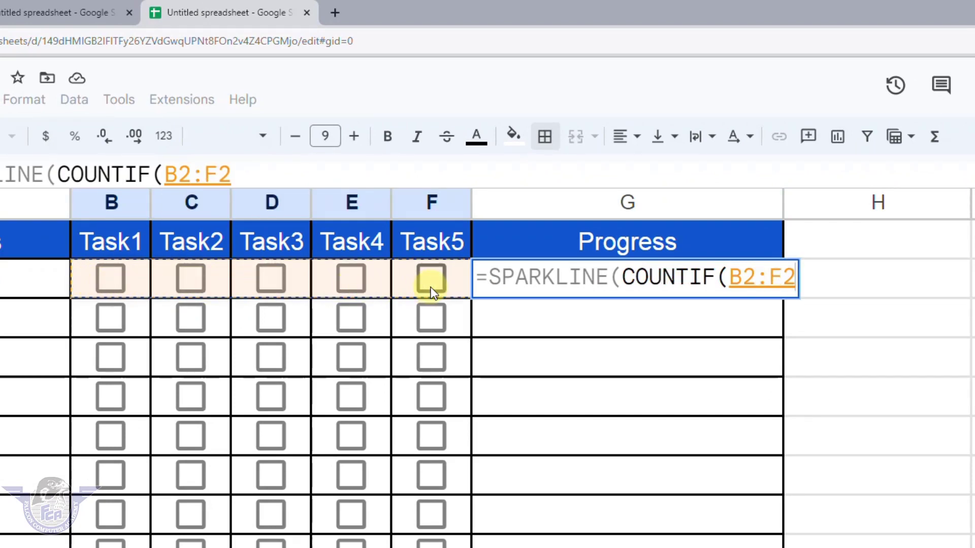
type(",true")
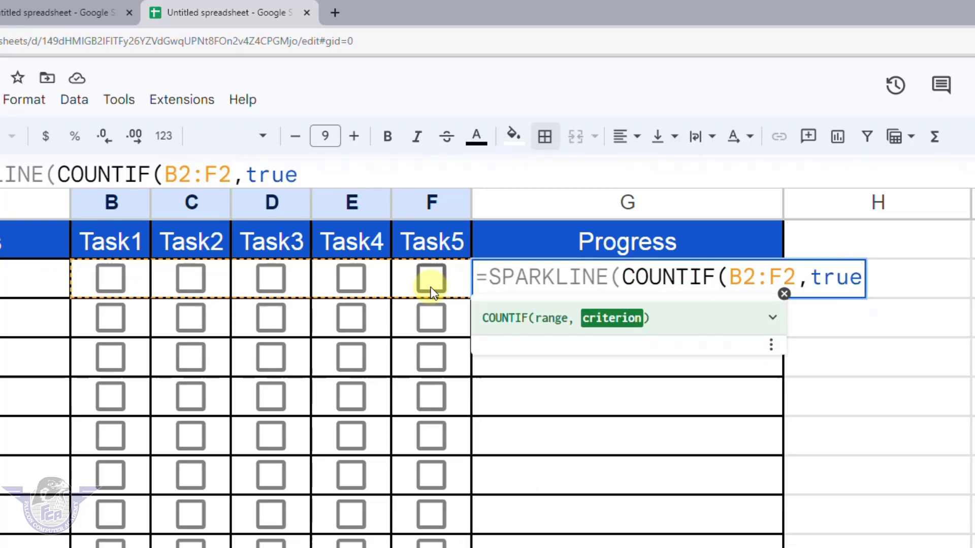
type(")")
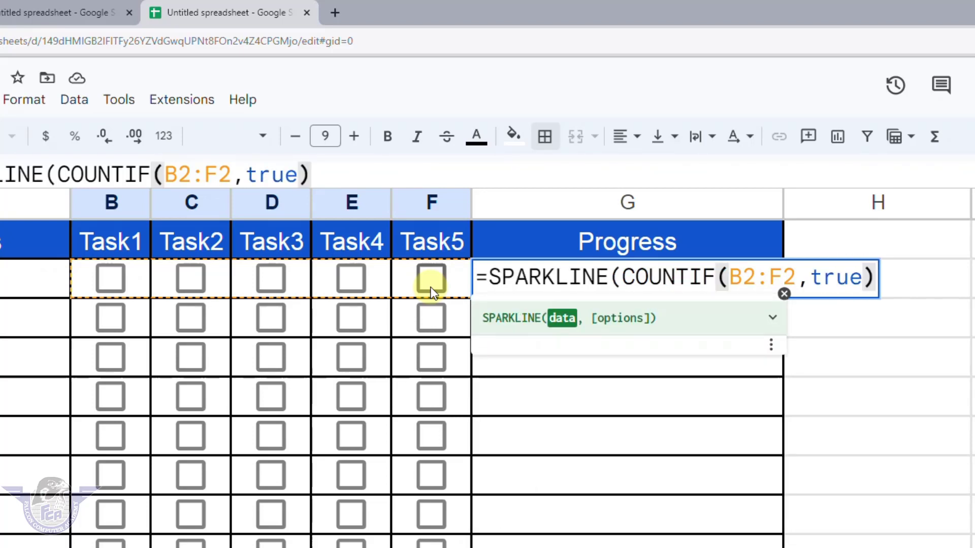
Continue the G2 SPARKLINE formula by opening its options array with "charttype","Bar";.
type(",")
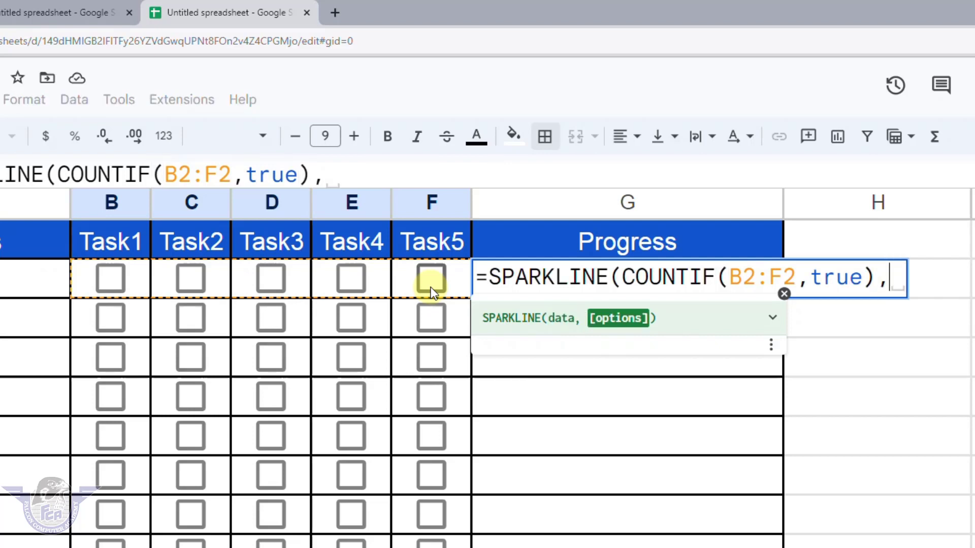
type("{")
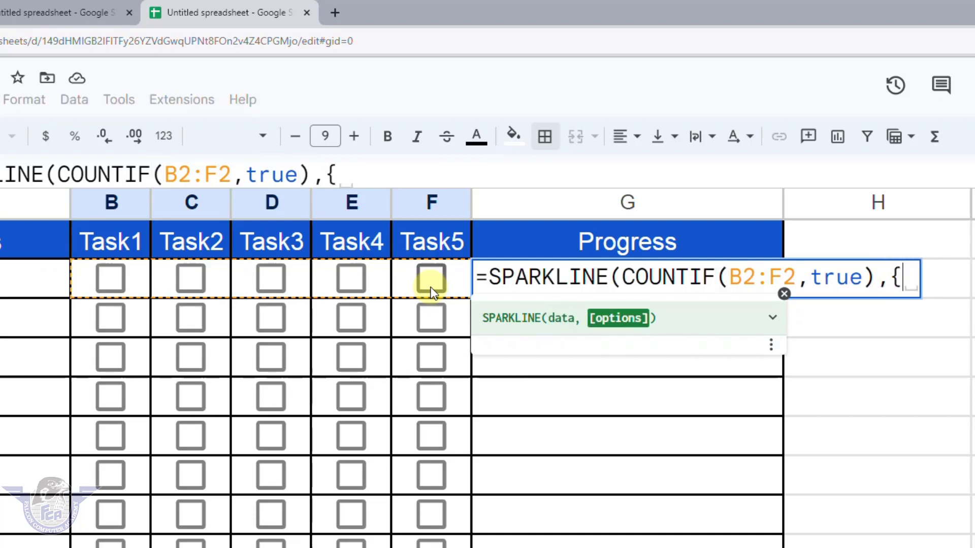
type("\"char")
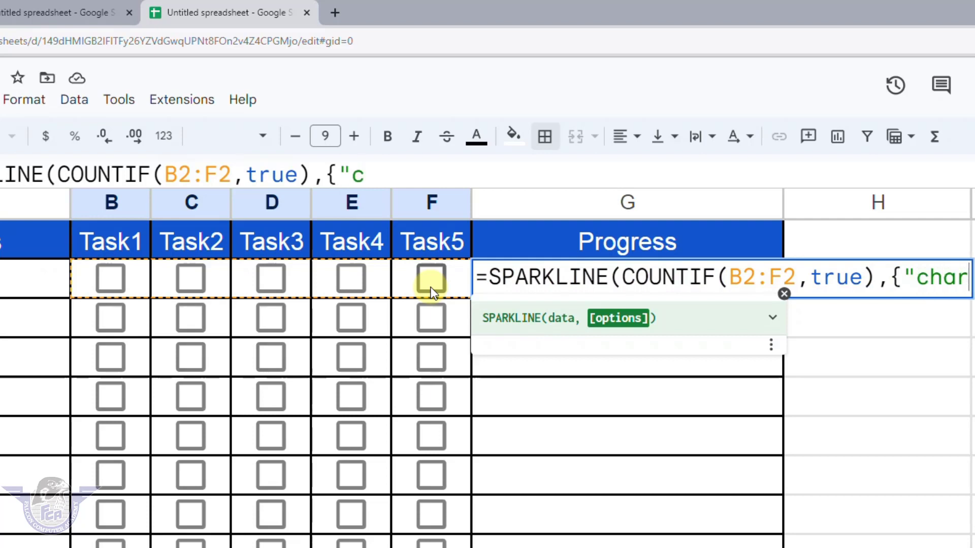
type("ttype")
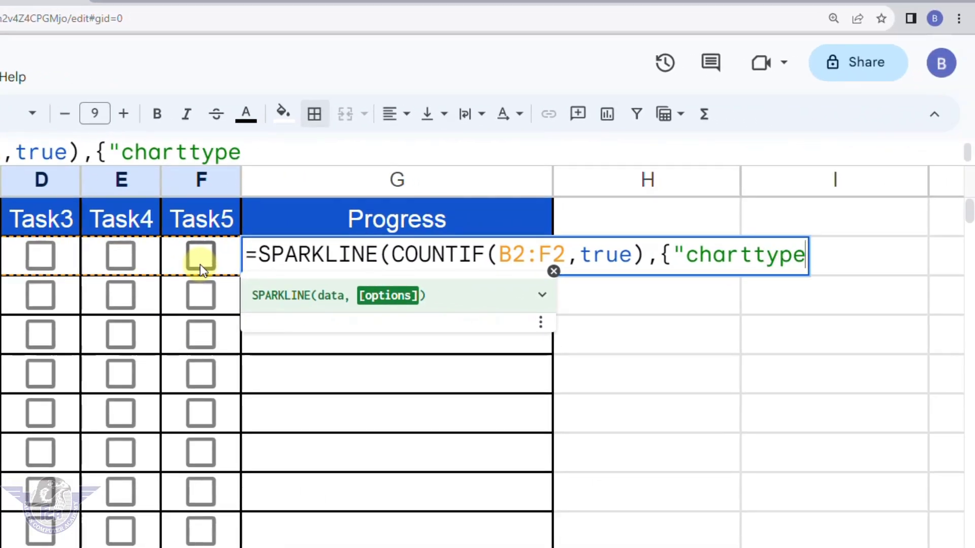
type("\", ")
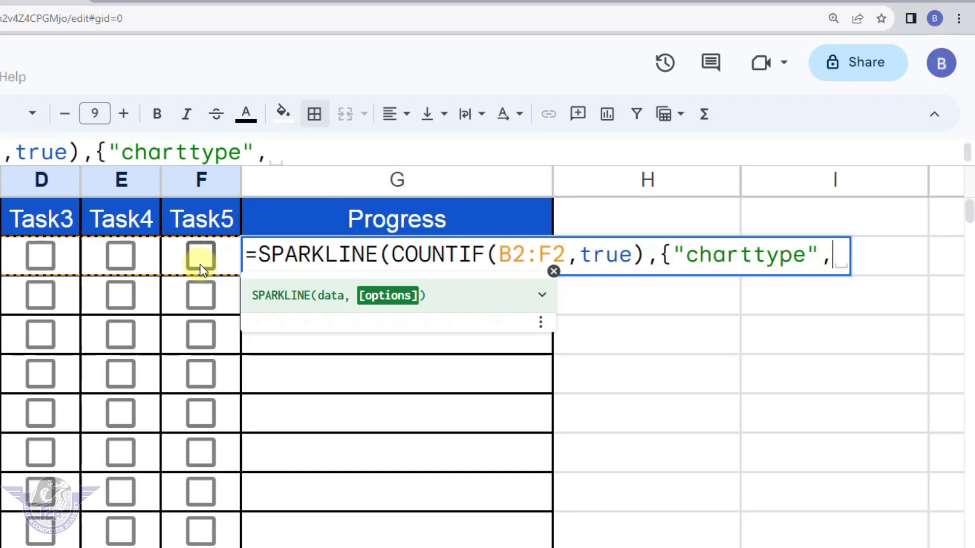
type("\"")
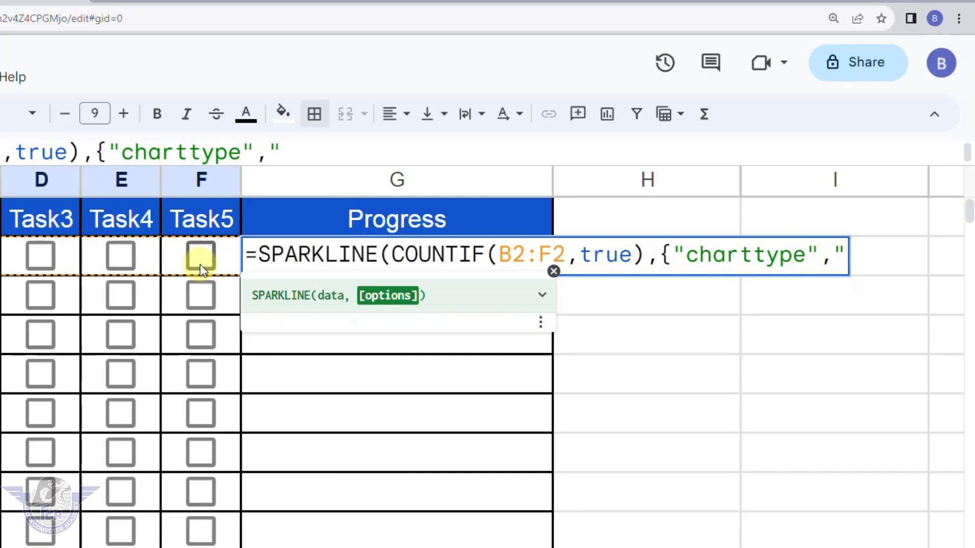
type("Bar")
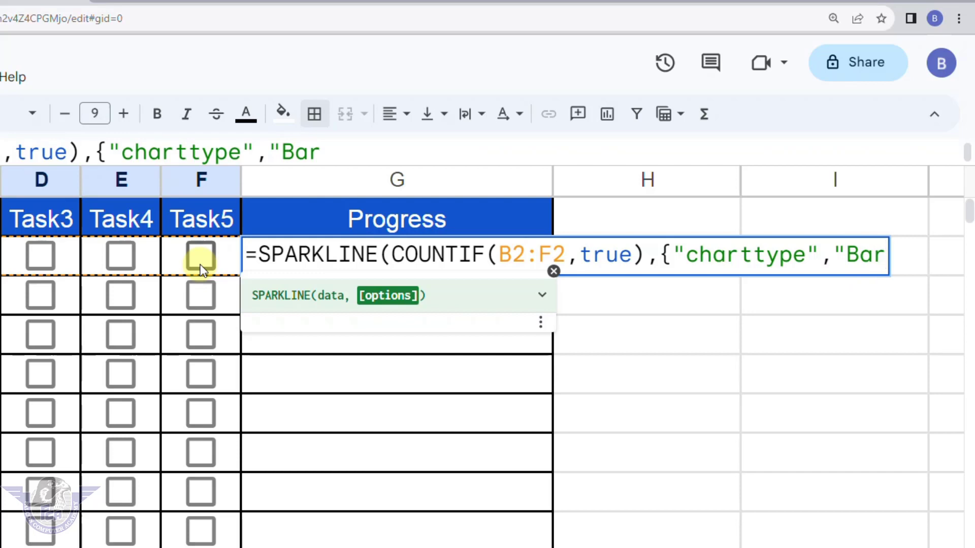
type("\";")
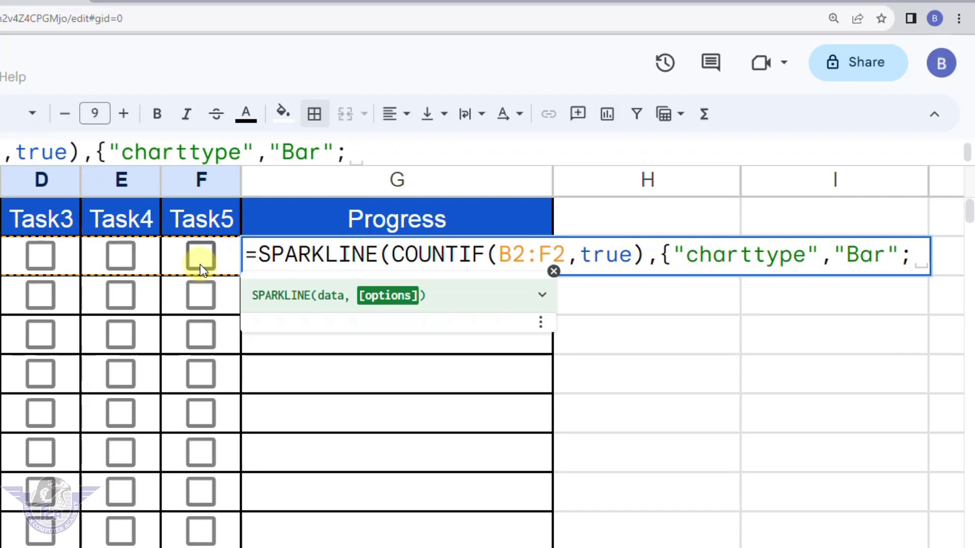
Add the option "Max",5; to the sparkline formula in G2.
type("\"Ma")
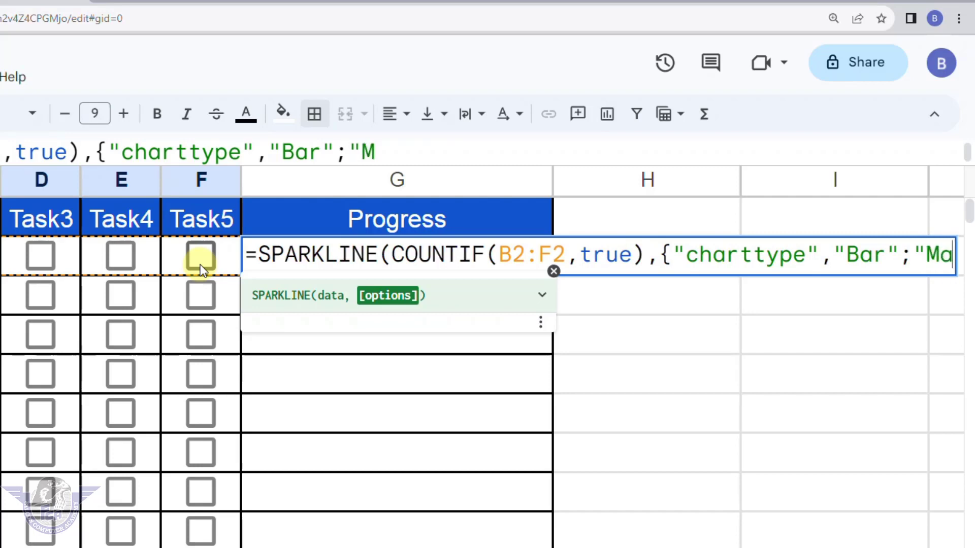
type("x")
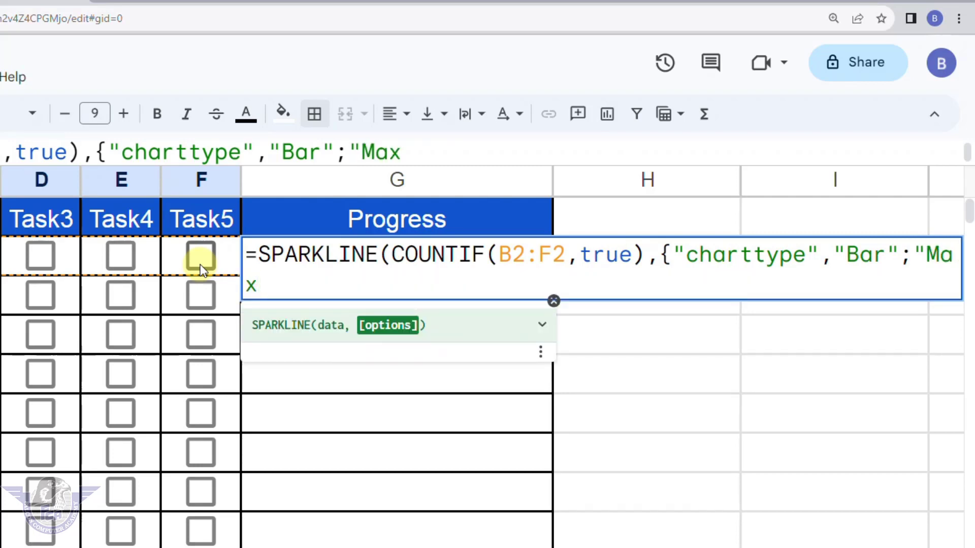
type("\",")
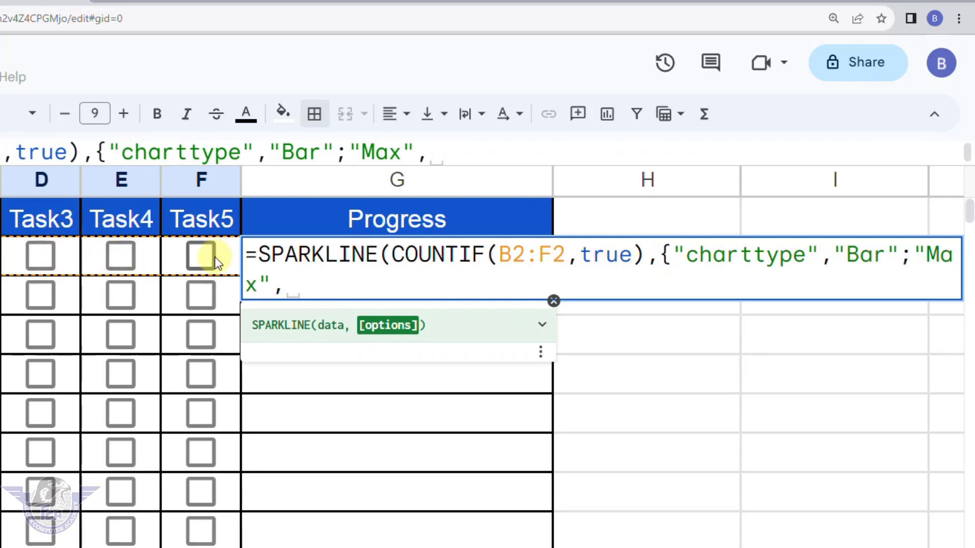
type("5")
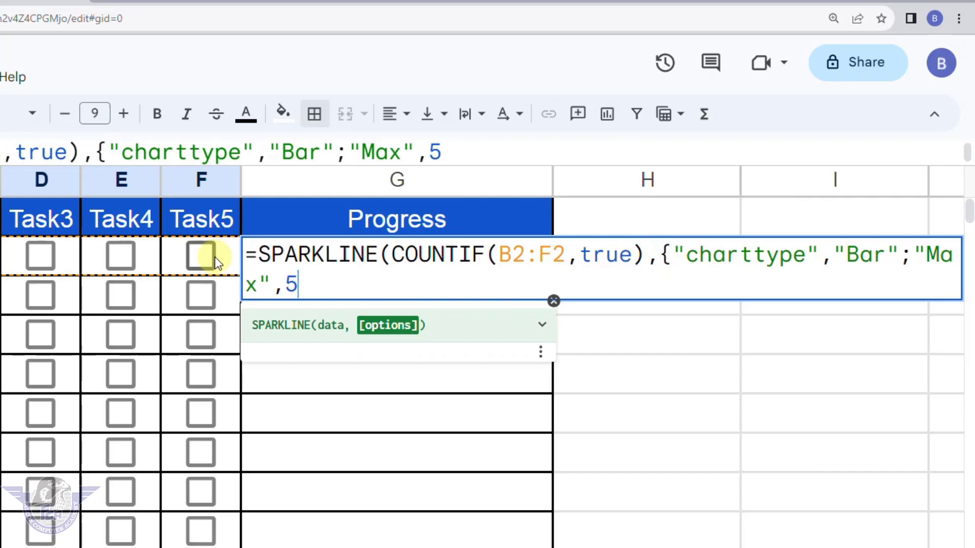
type(";")
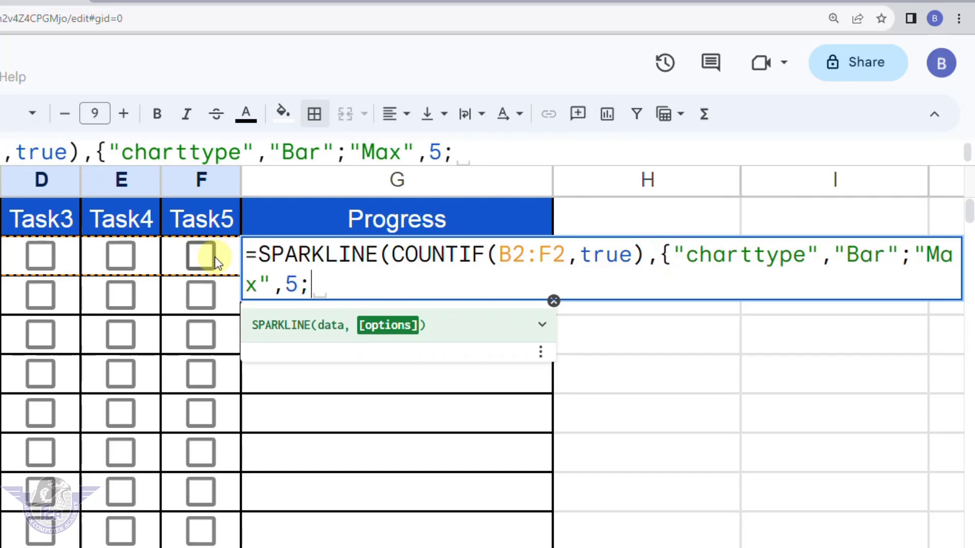
Add the option "color1","Orange" to the G2 sparkline, close the array and function, and enter the formula.
type("\"color")
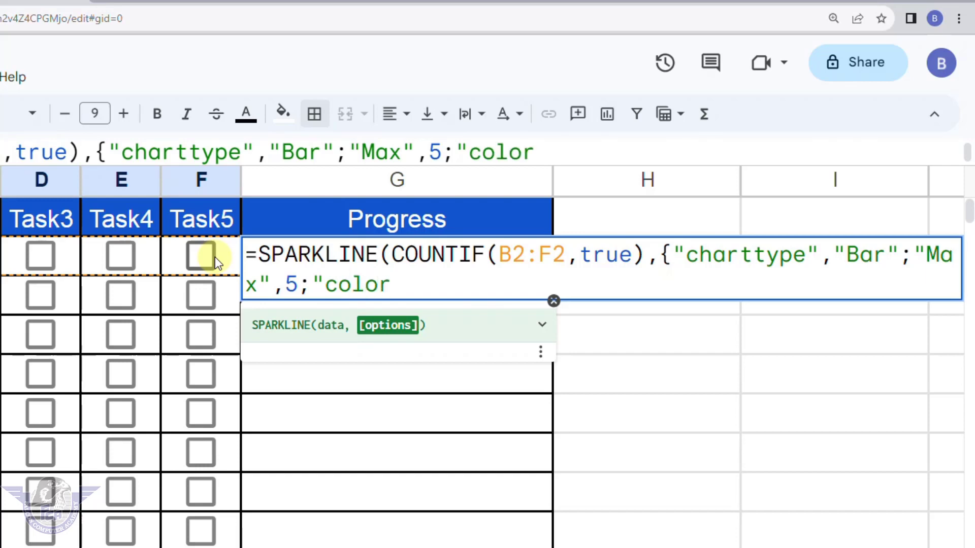
type("1\",")
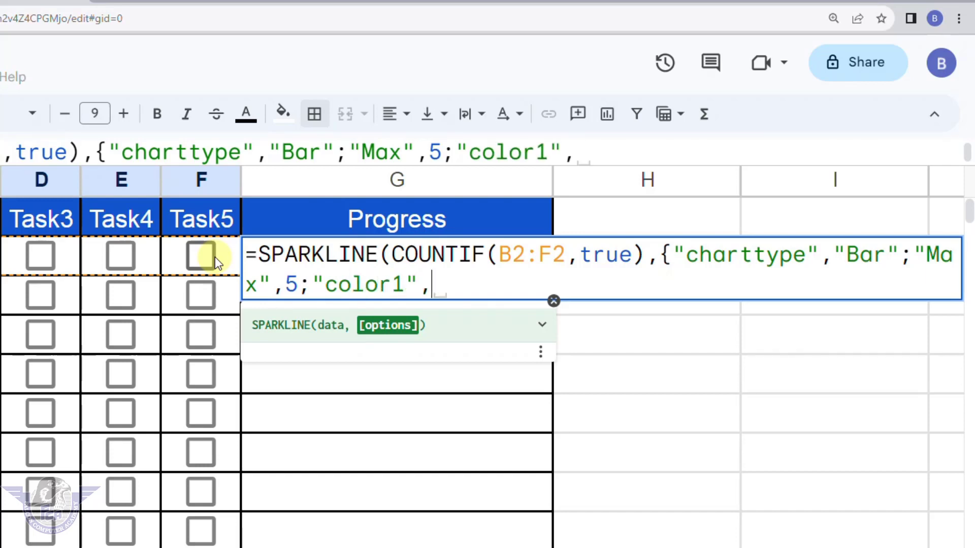
type("\"")
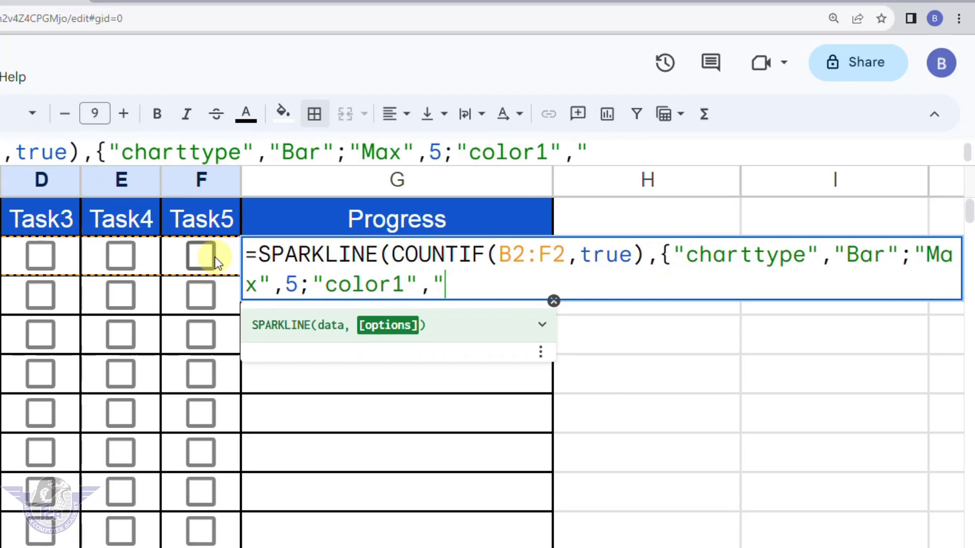
type("Oran")
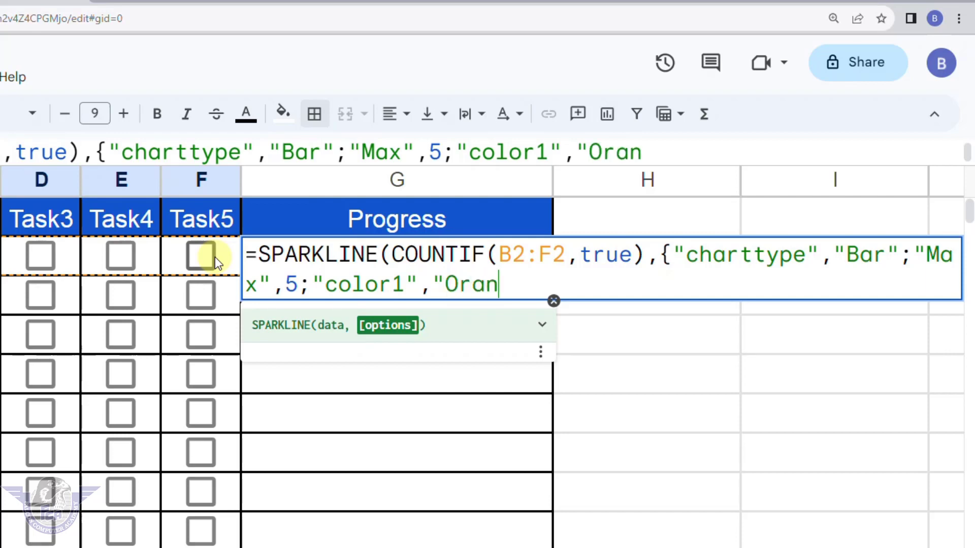
type("ge")
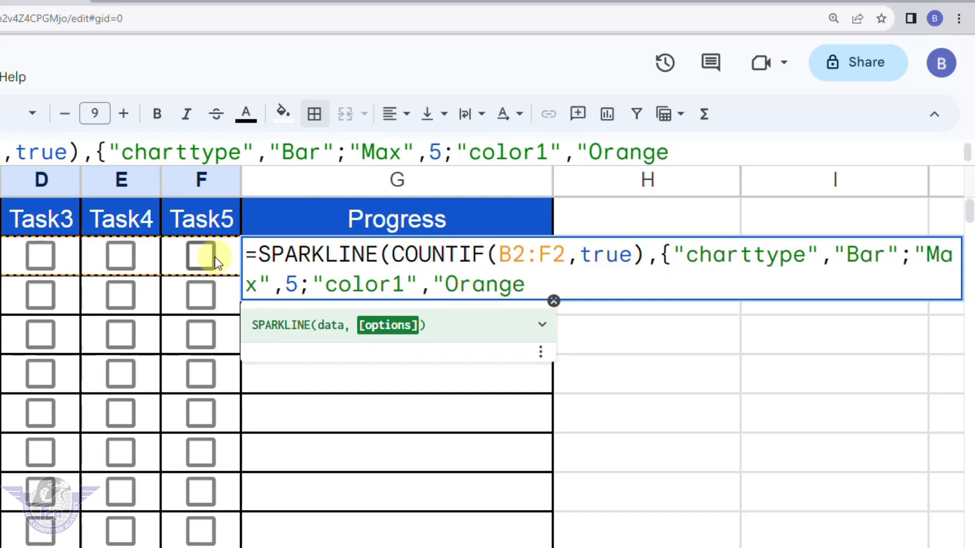
type("\"}")
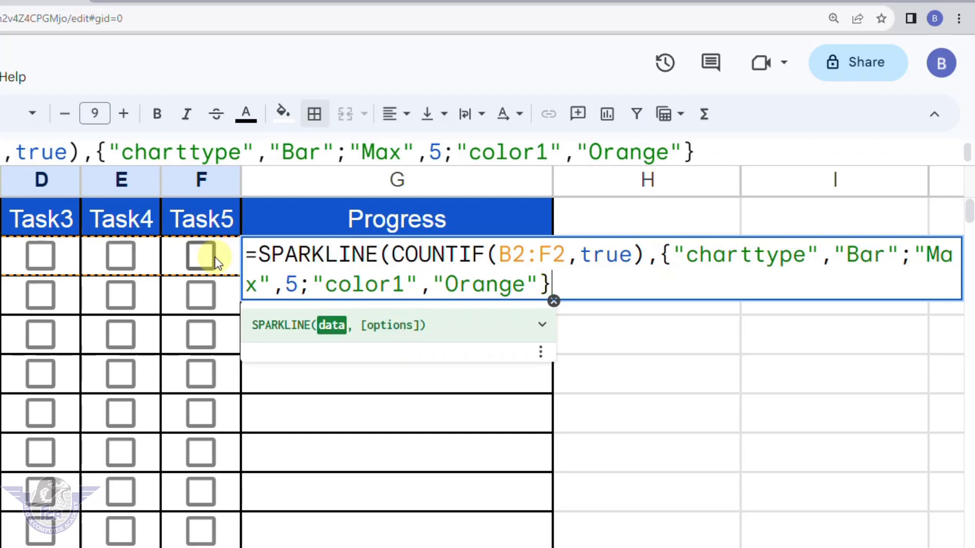
type(")")
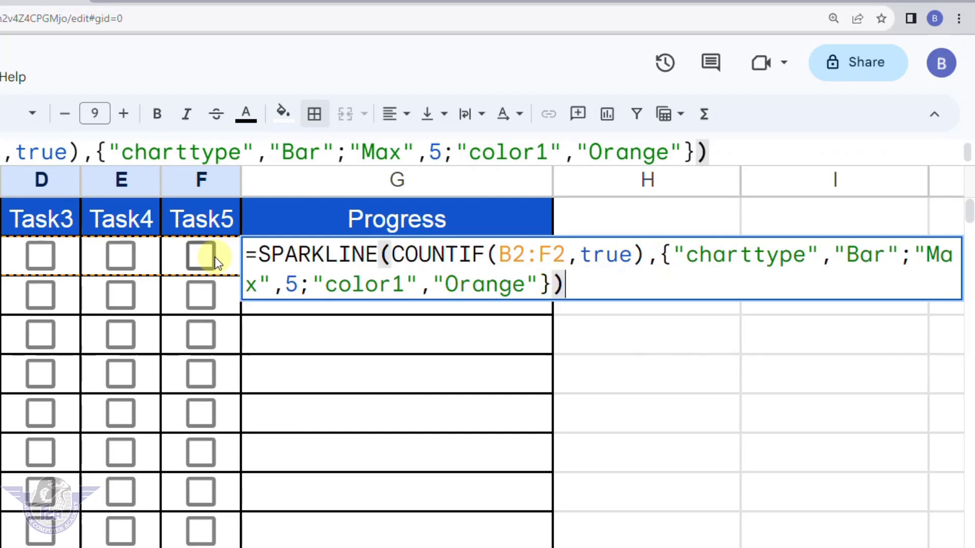
key("Return")
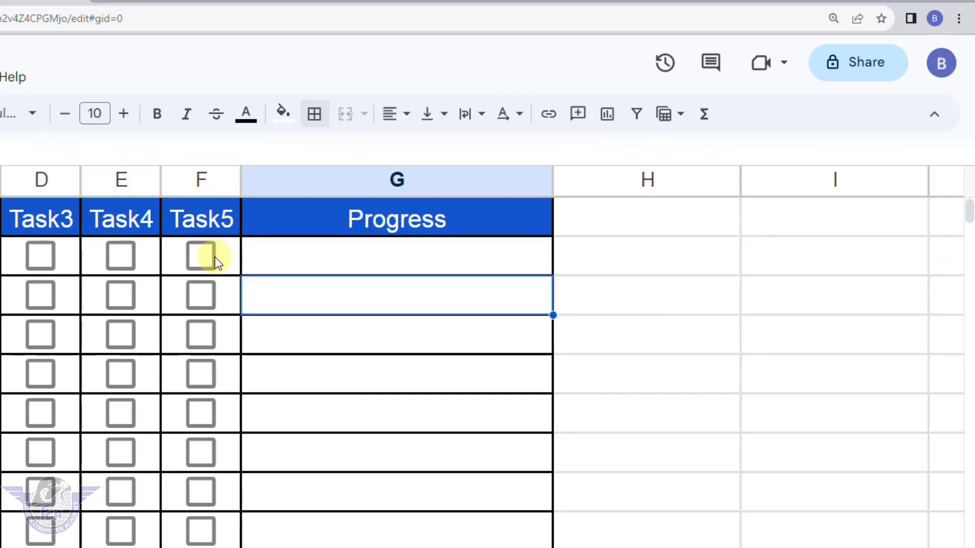
Copy the sparkline formula from G2 down the Progress column through G11.
left_click(300, 257)
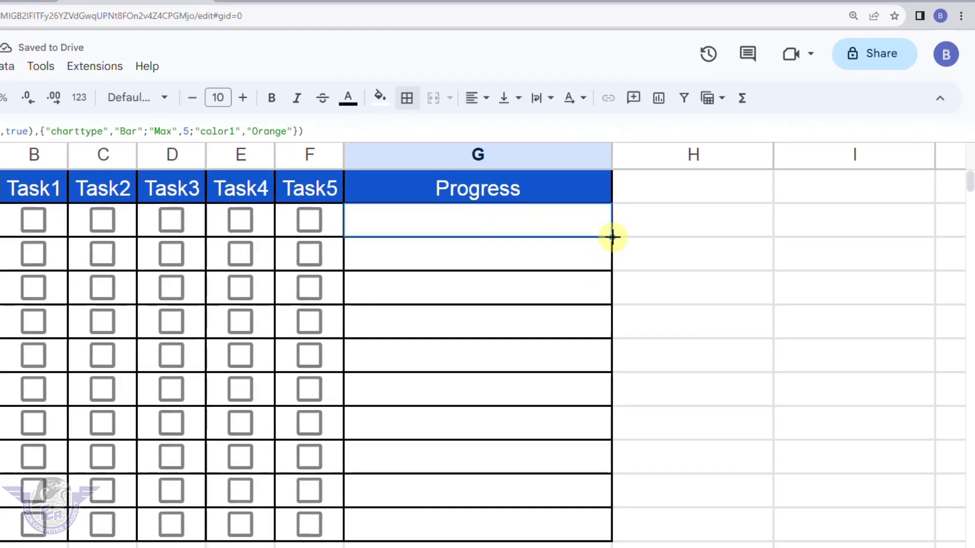
left_click_drag(553, 276, 540, 377)
left_click_drag(624, 304, 627, 509)
left_click(412, 217)
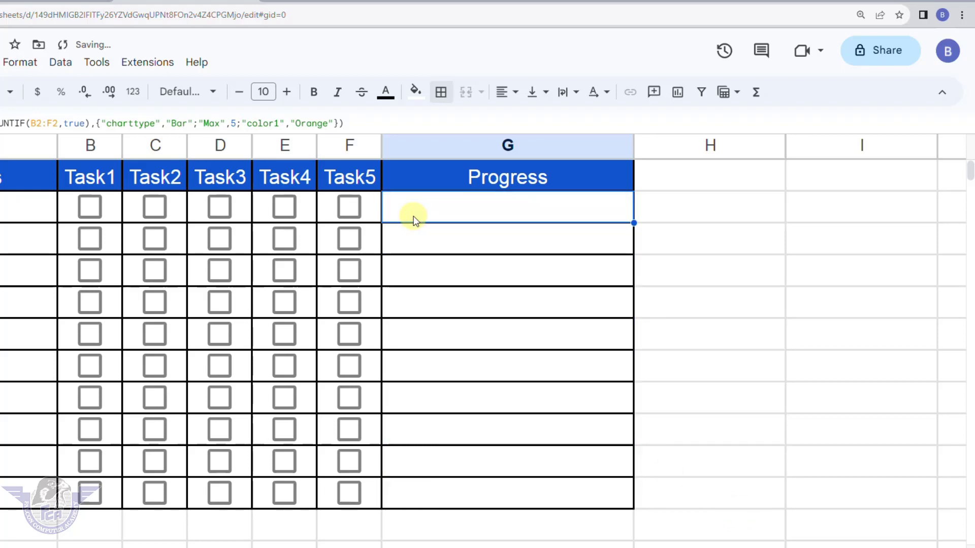
Tick Task1 to Task3 in row 2 and Task1 and Task2 in row 3.
left_click(96, 208)
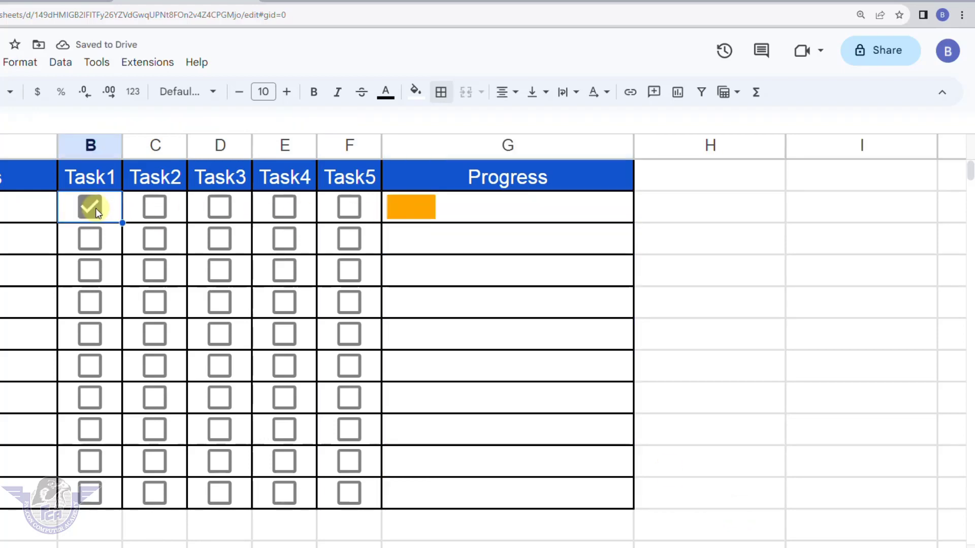
left_click(155, 208)
left_click(219, 209)
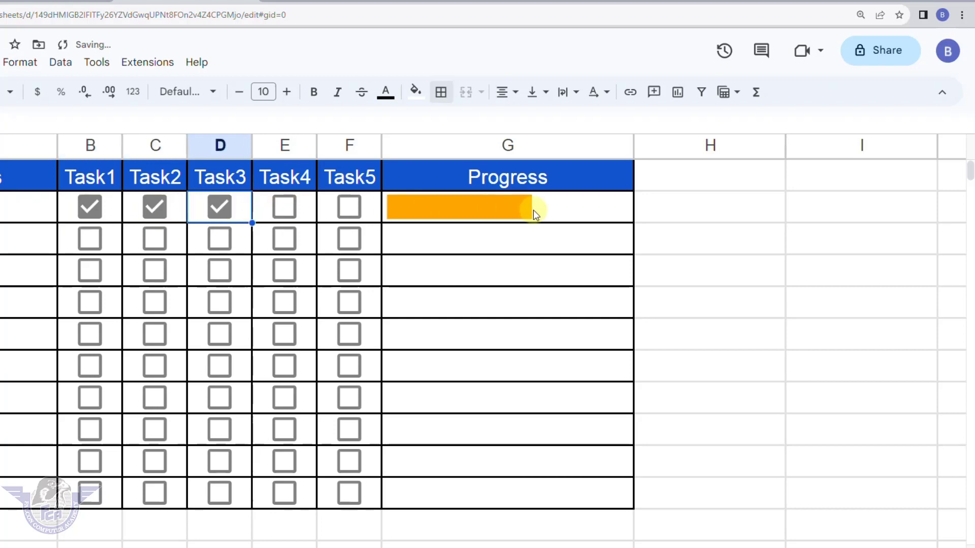
left_click(94, 239)
left_click(160, 239)
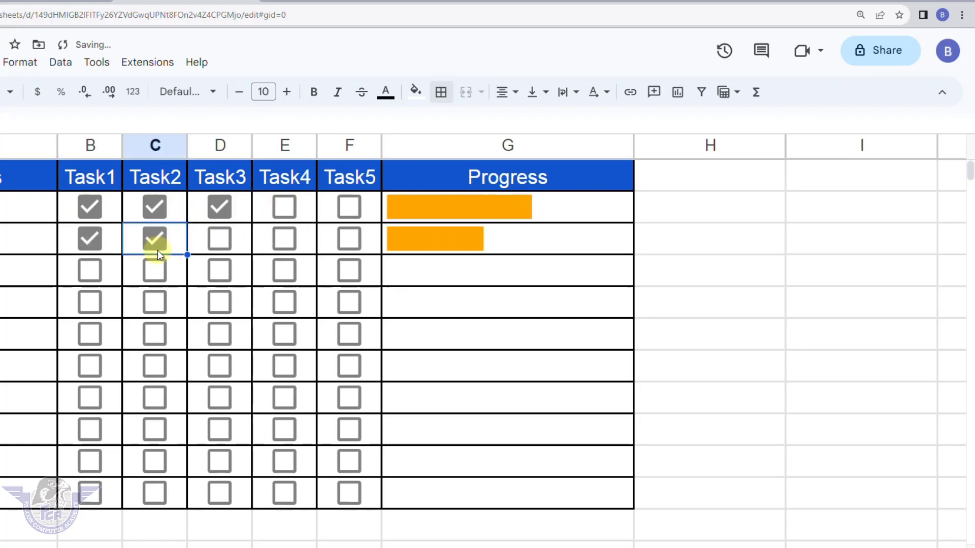
Tick all five tasks, Task1 to Task5, in row 4.
left_click(90, 270)
left_click(154, 271)
left_click(221, 274)
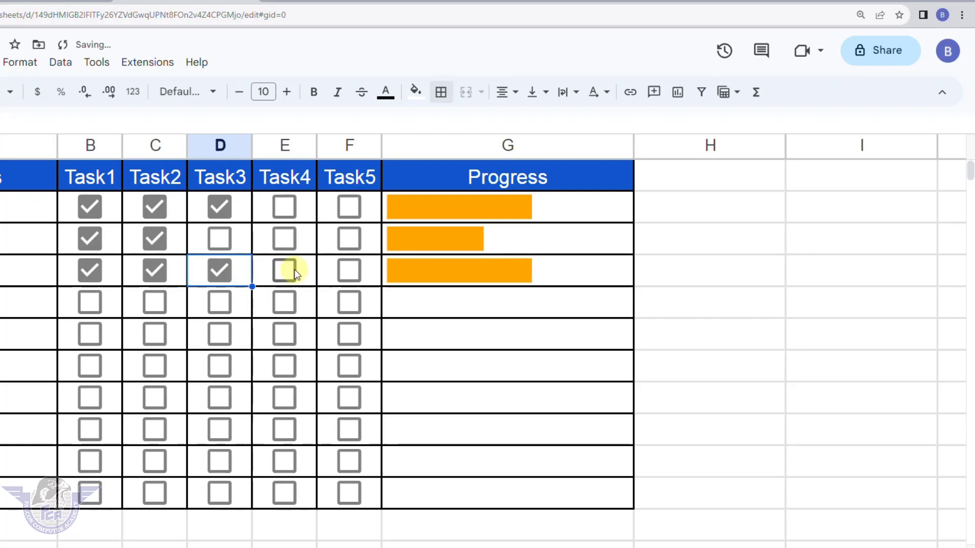
left_click(285, 270)
left_click(348, 270)
Tick Task1 to Task3 in row 5 and Task1 and Task2 in row 6.
left_click(104, 308)
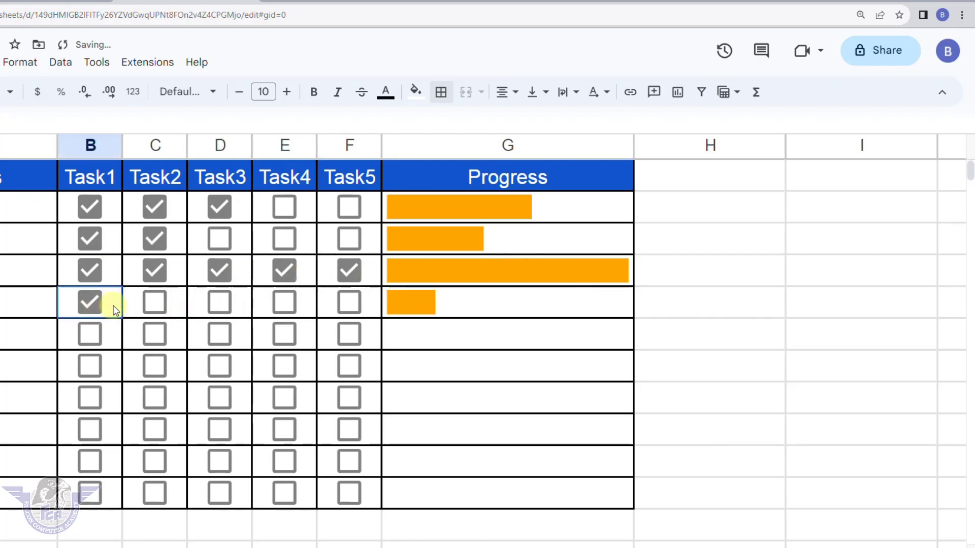
left_click(162, 304)
left_click(219, 307)
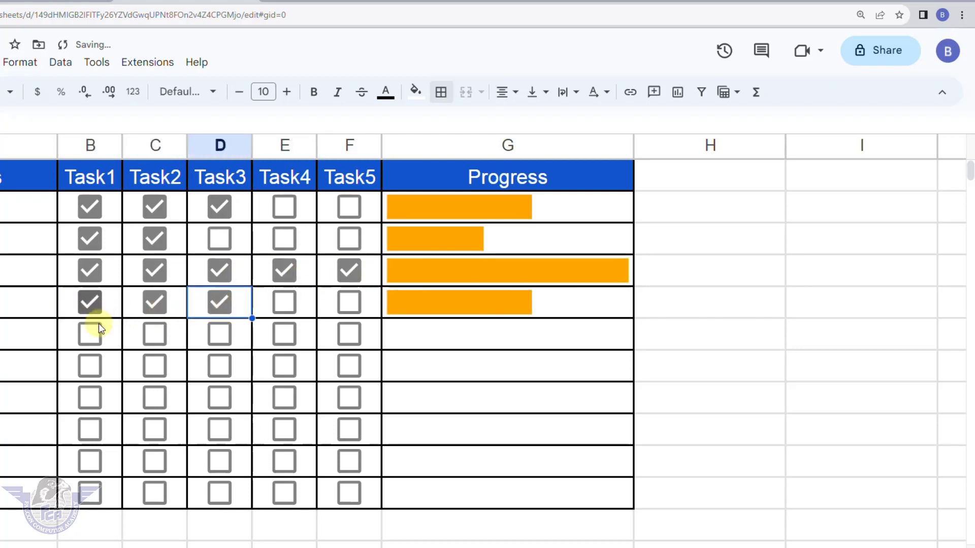
left_click(90, 336)
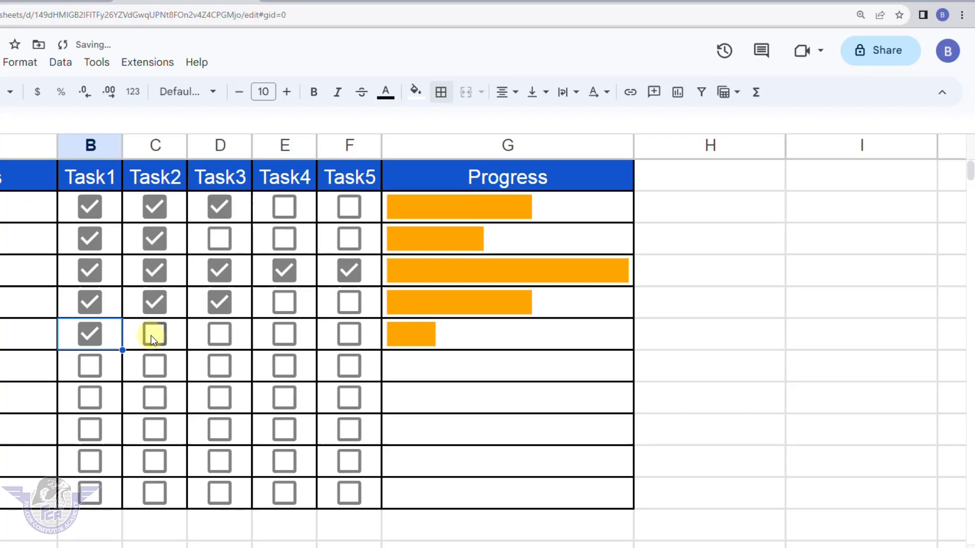
left_click(151, 335)
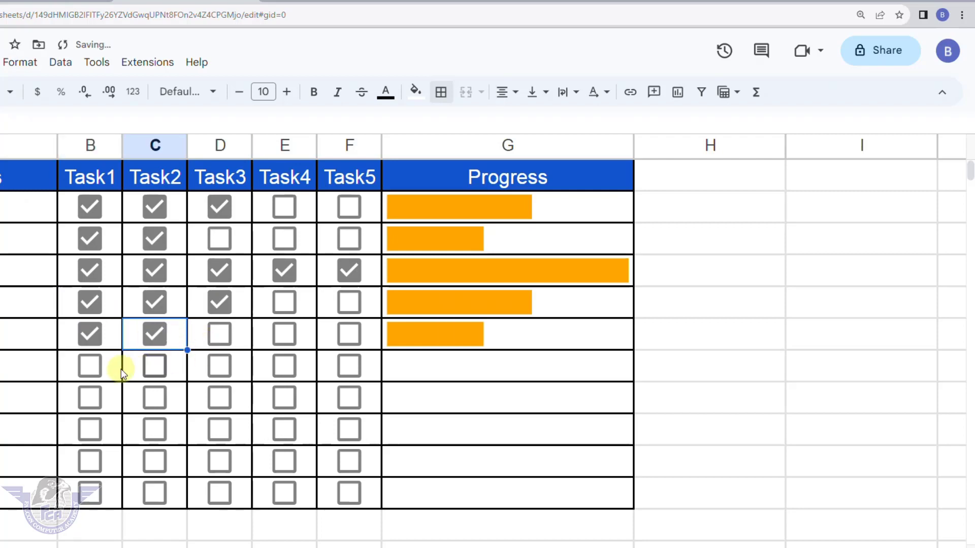
Tick Task1 to Task5 for the project in row 7.
left_click(90, 367)
left_click(154, 366)
left_click(218, 366)
left_click(283, 367)
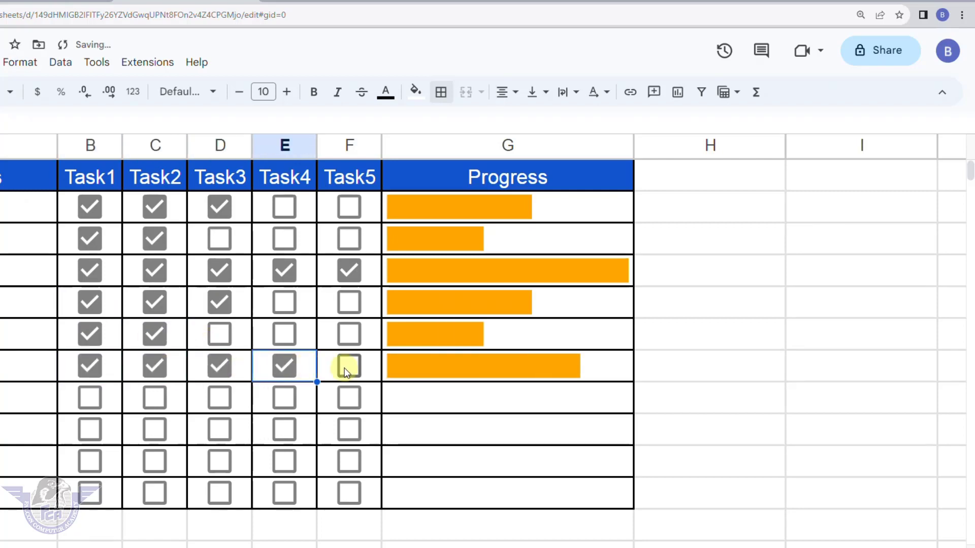
left_click(346, 366)
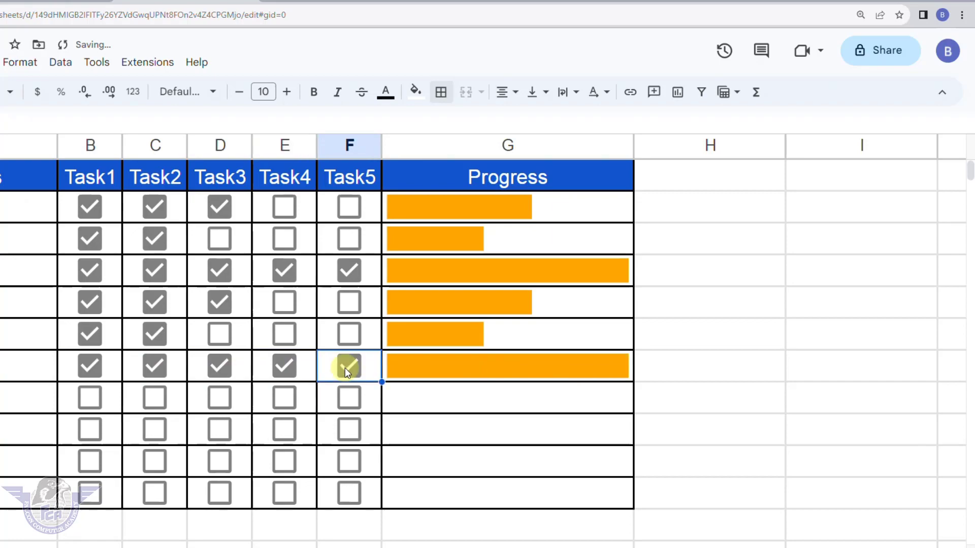